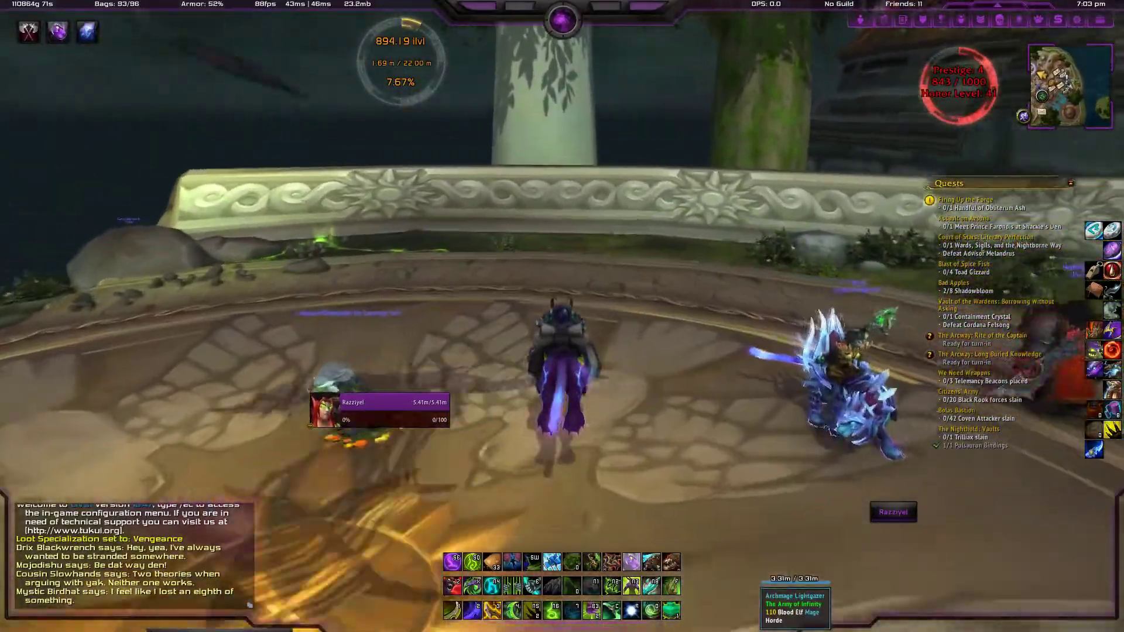
key("w")
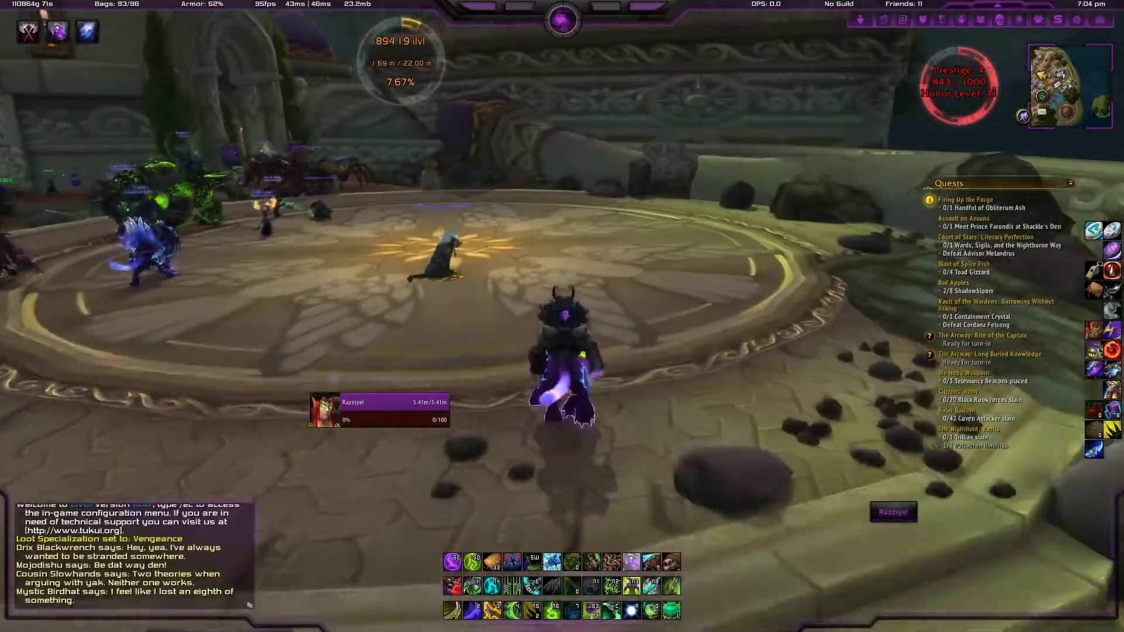
key("w")
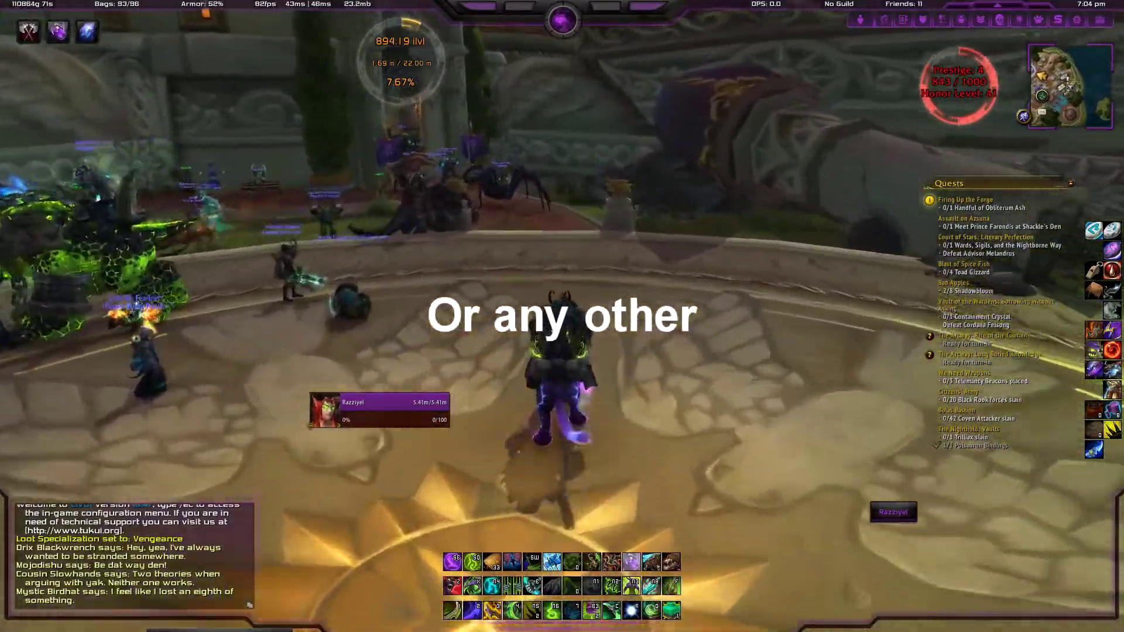
key("w")
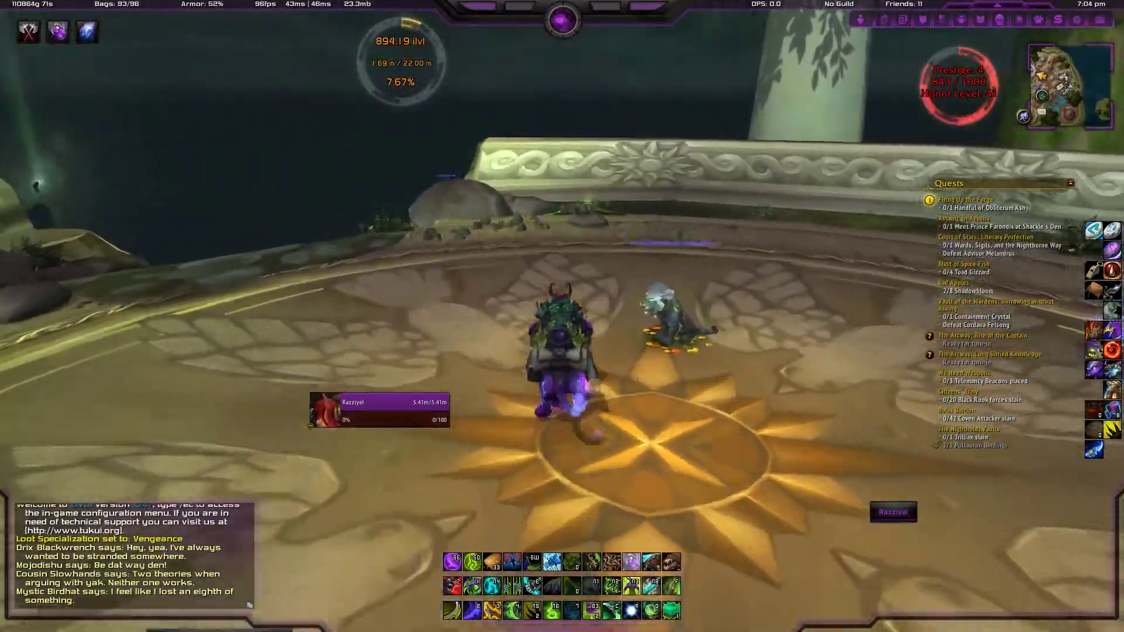
key("a")
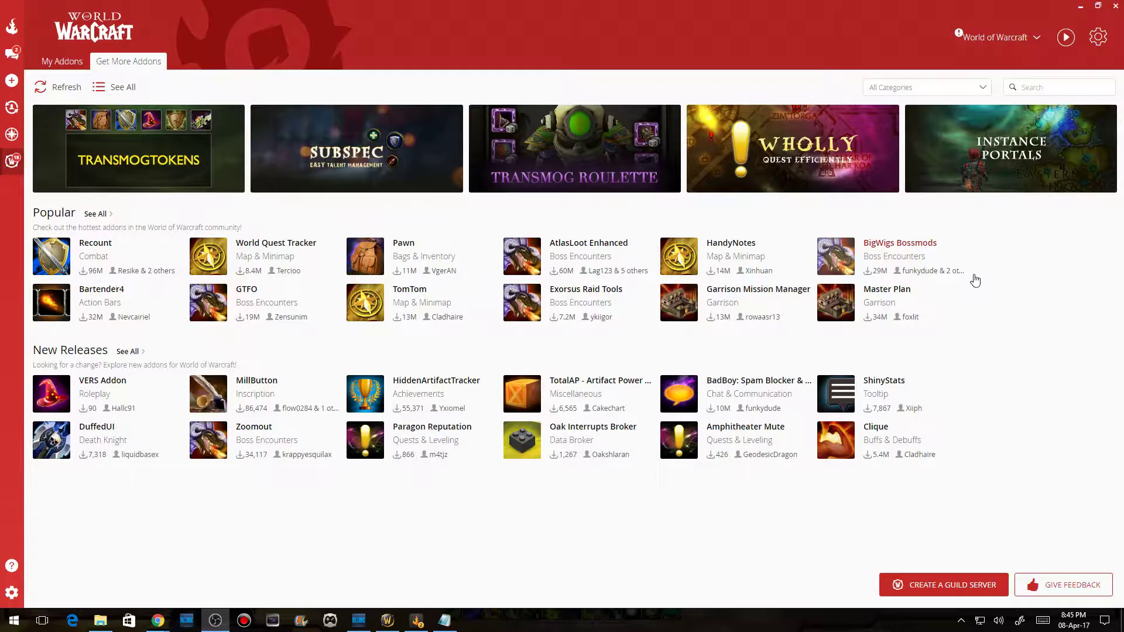
Review the Tukui download page and the WeakAuras 2 codes on Towelliee's Legion page in the browser, and put the browser away.
left_click_drag(166, 28, 98, 31)
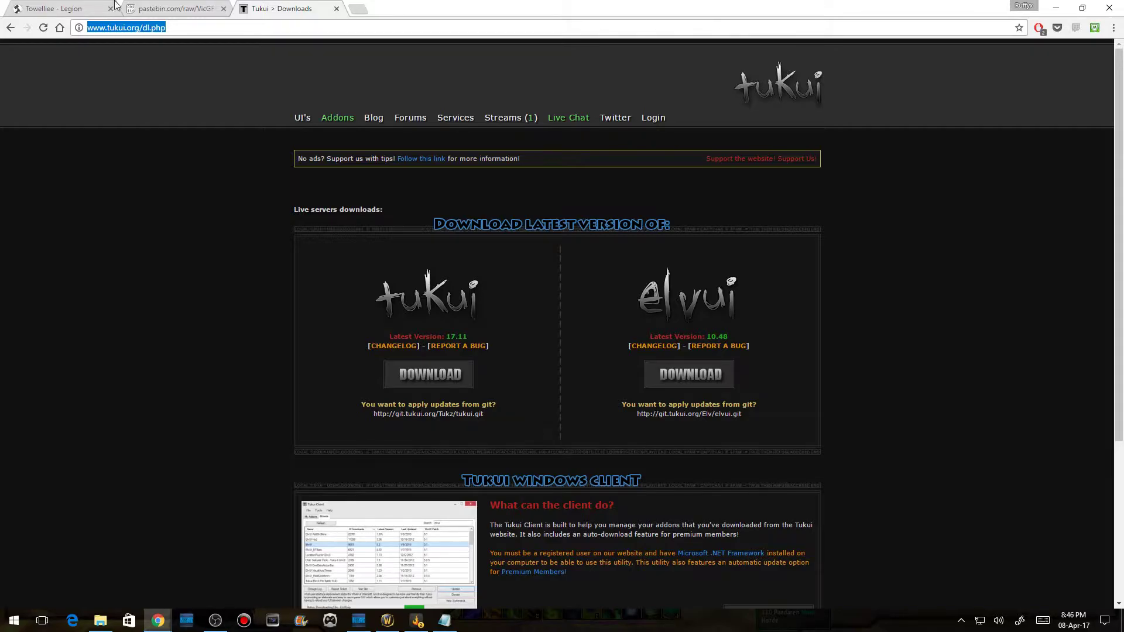
left_click(88, 8)
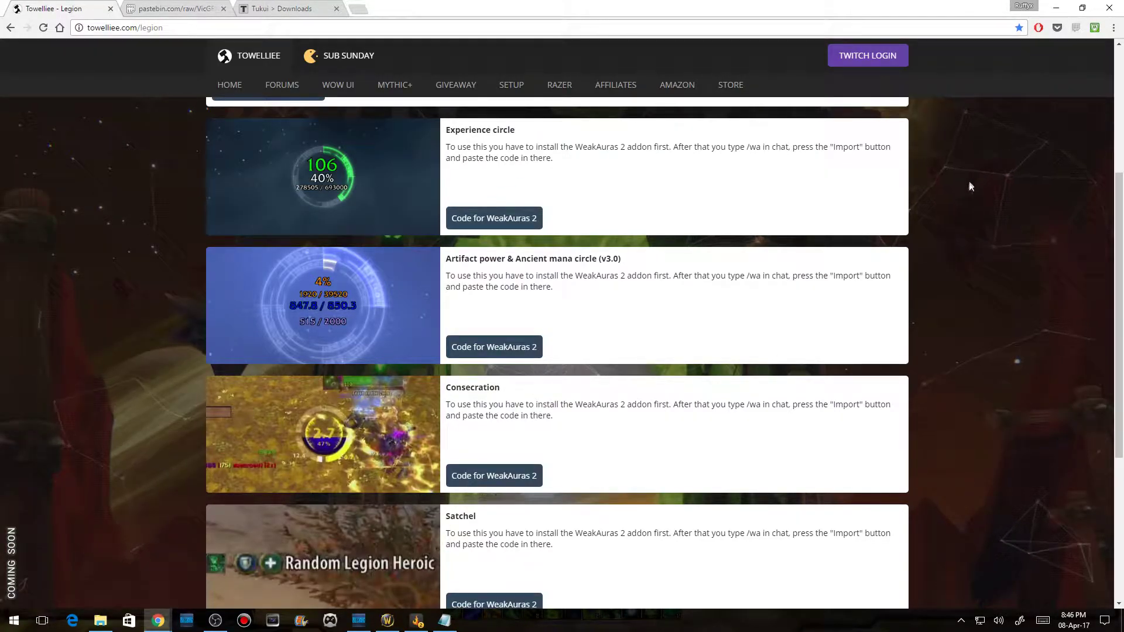
left_click(1056, 7)
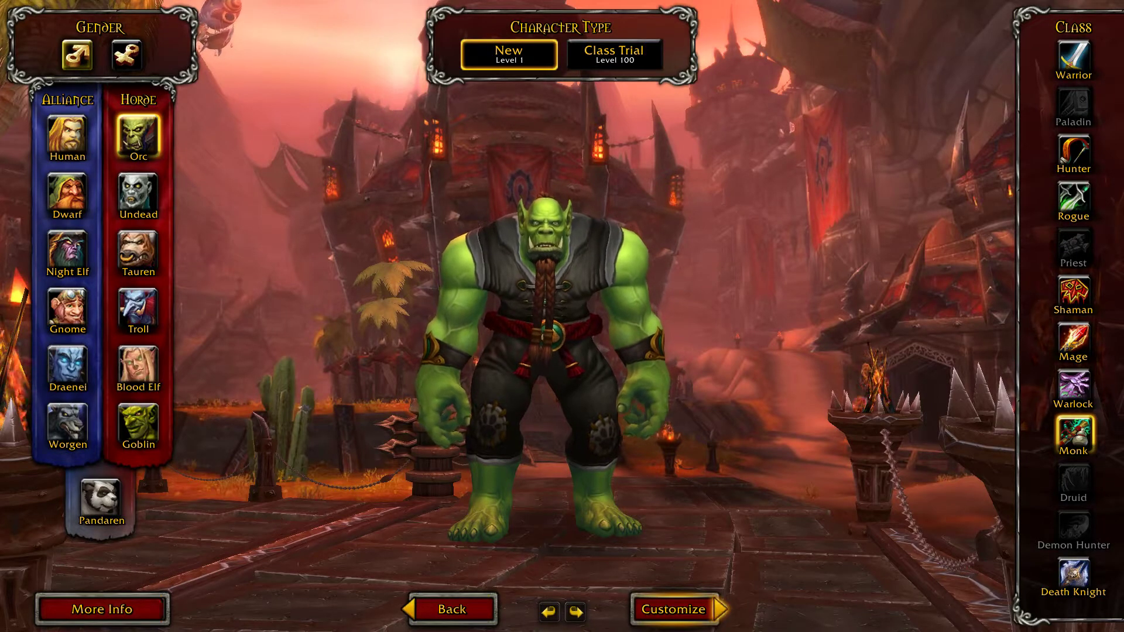
Create the level 1 male Orc Monk with the default appearance and the character name Ruffyxuitut.
left_click(673, 609)
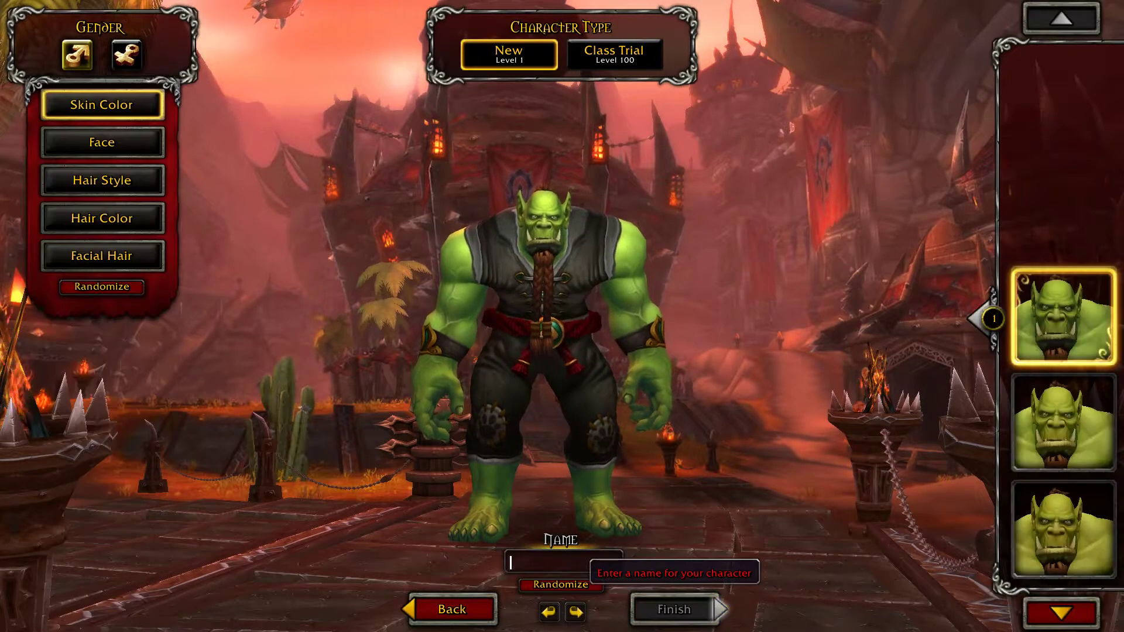
type("RuffyxUltut")
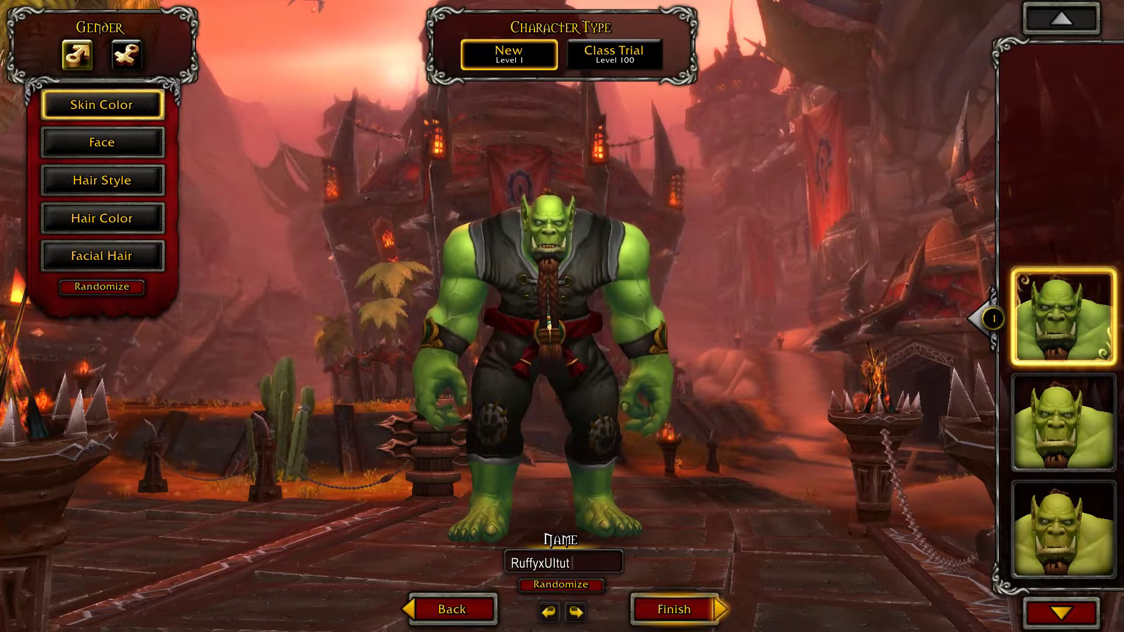
key("Return")
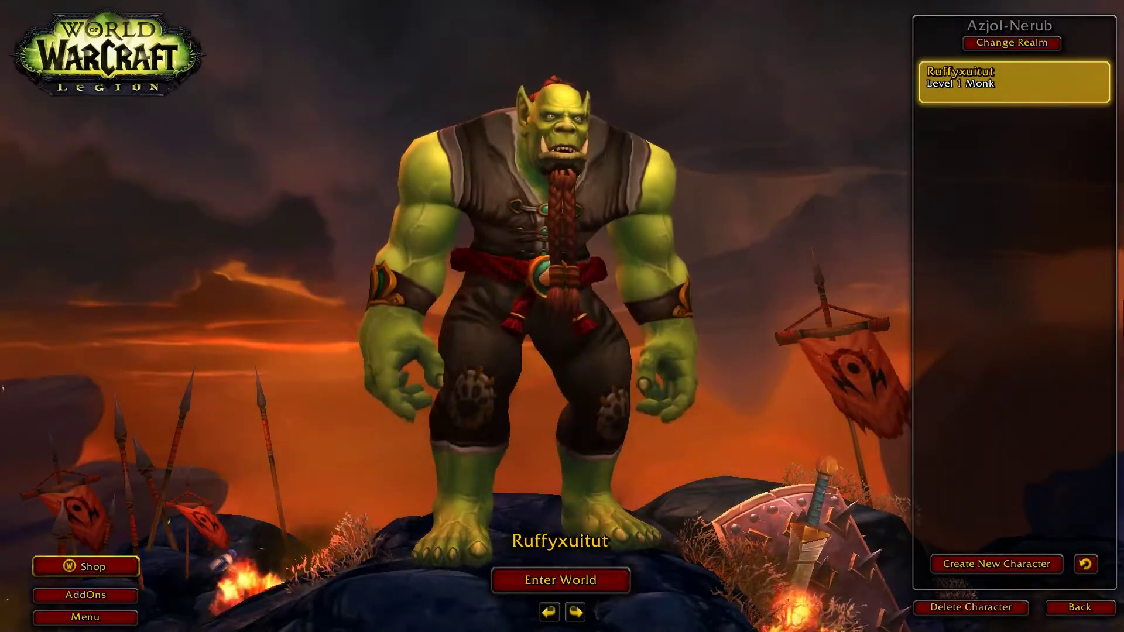
Disable all add-ons for the new character and enable only LUI.
left_click(85, 595)
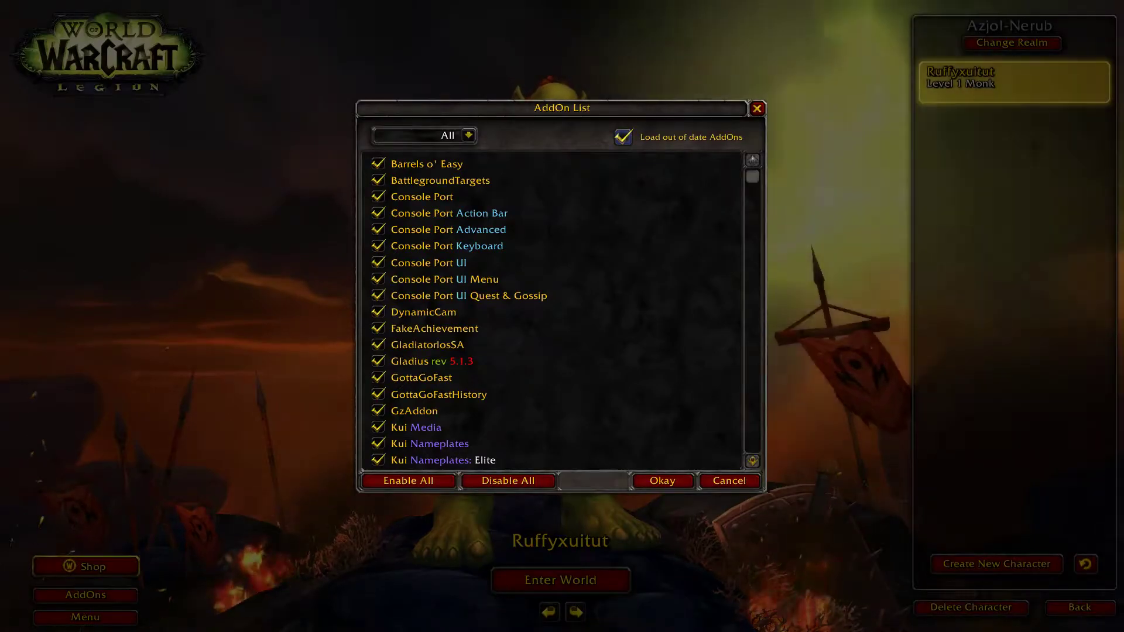
left_click(508, 480)
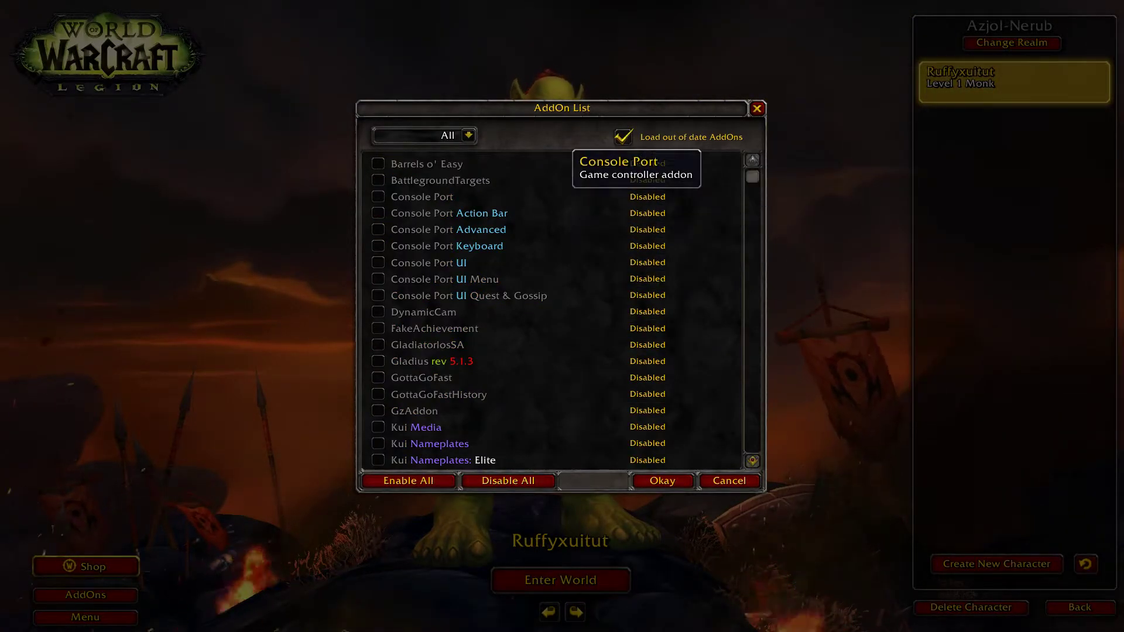
scroll(550, 310, "down", 15)
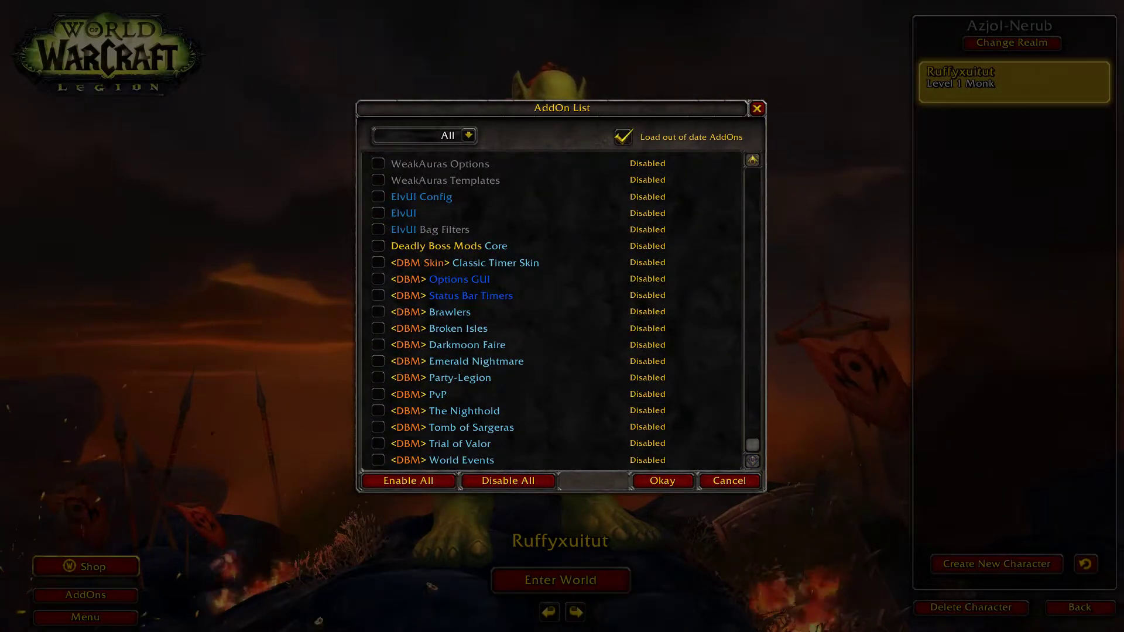
scroll(562, 310, "up", 10)
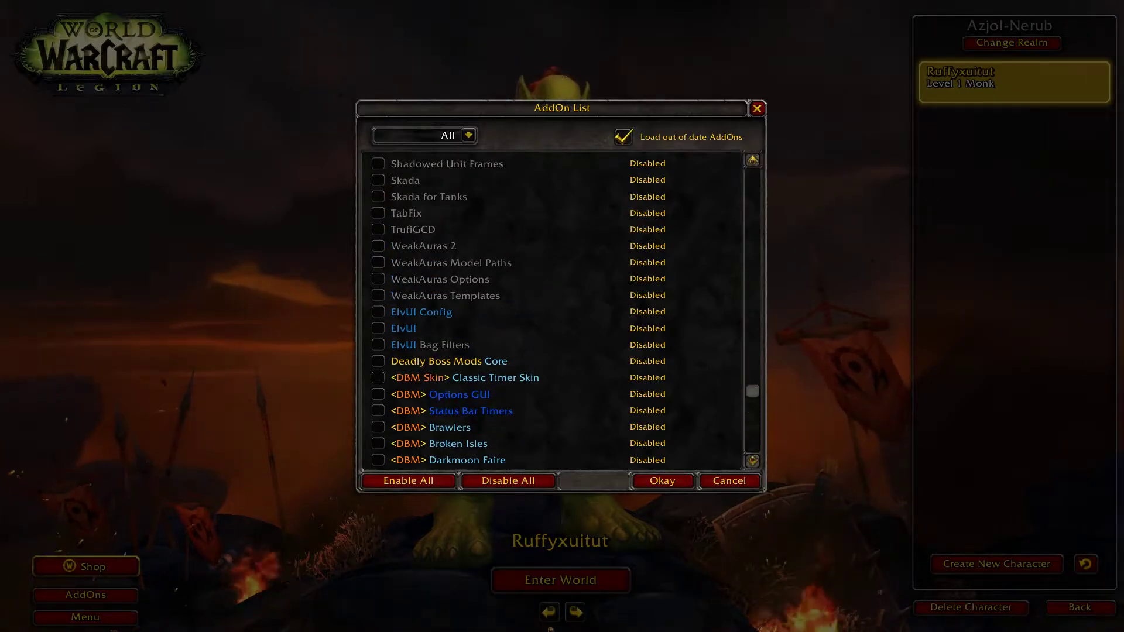
scroll(570, 292, "up", 3)
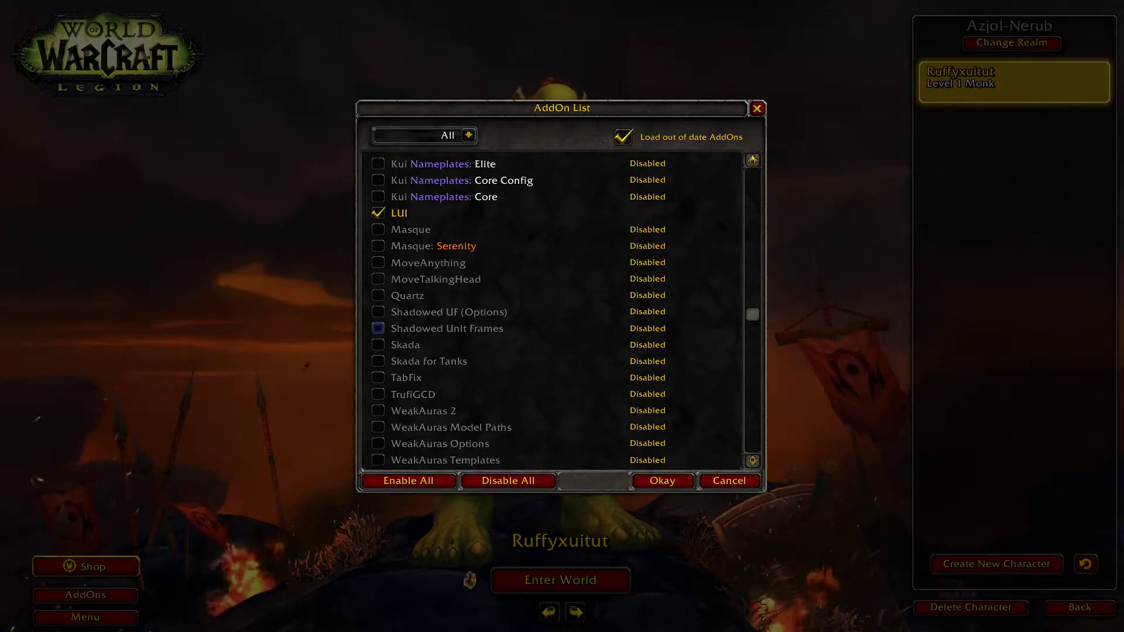
Enable Shadowed UF (Options), Shadowed Unit Frames, Skada, WeakAuras 2, WeakAuras Model Paths, WeakAuras Options and WeakAuras Templates in the add-on list.
left_click(378, 312)
left_click(378, 327)
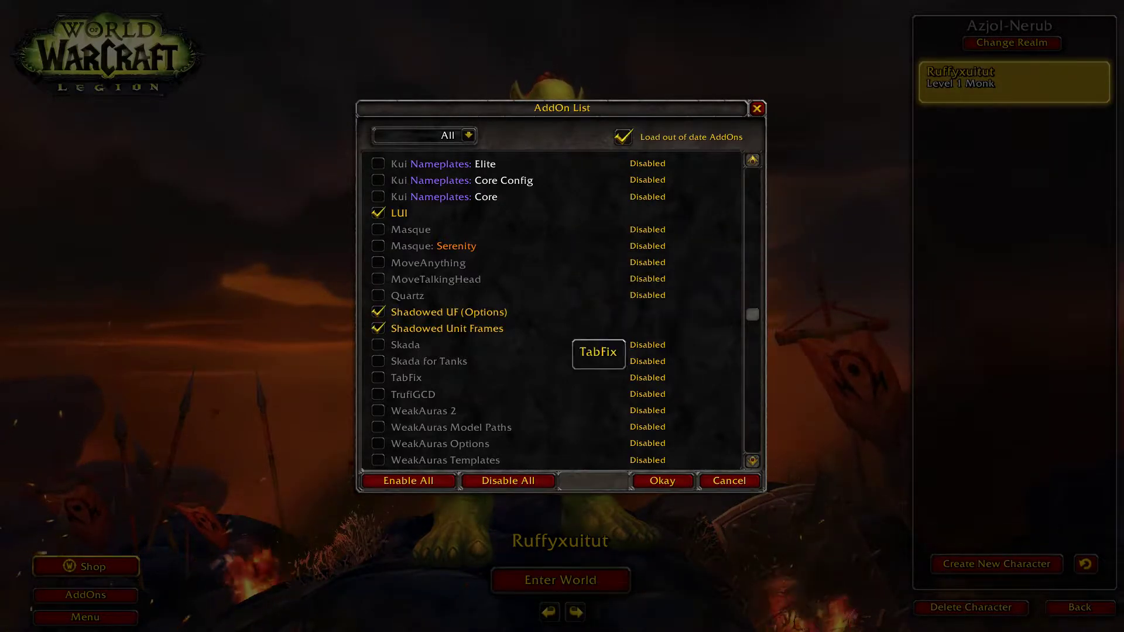
left_click(378, 344)
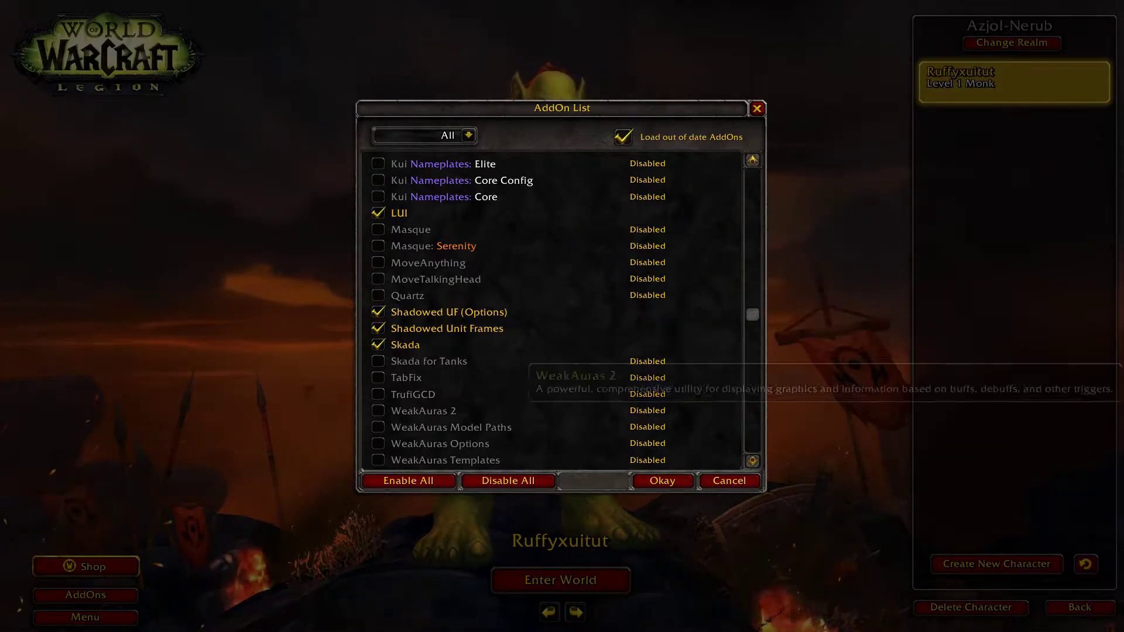
left_click(378, 410)
left_click(378, 427)
left_click(378, 443)
left_click(378, 460)
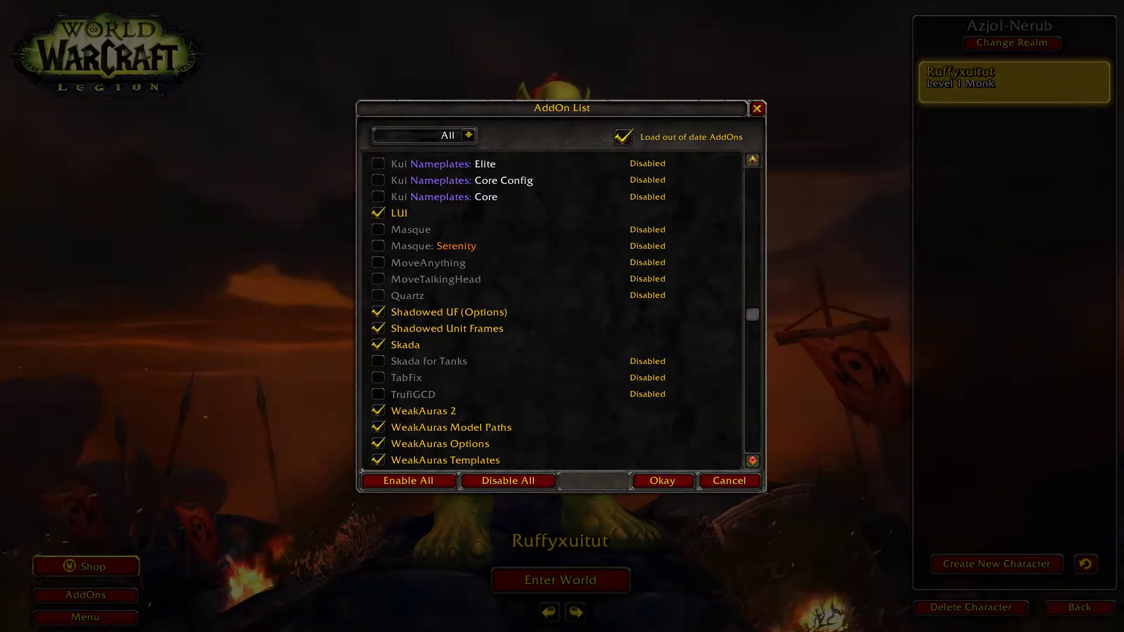
scroll(379, 459, "down", 4)
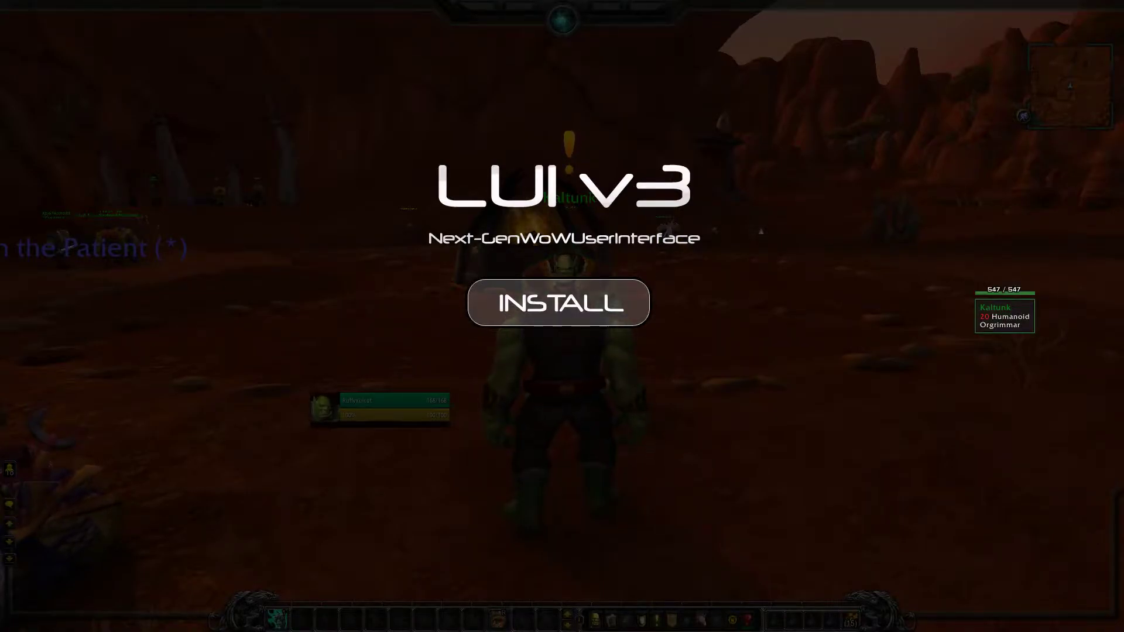
Run the LUI v3 installation for the new character.
left_click(558, 302)
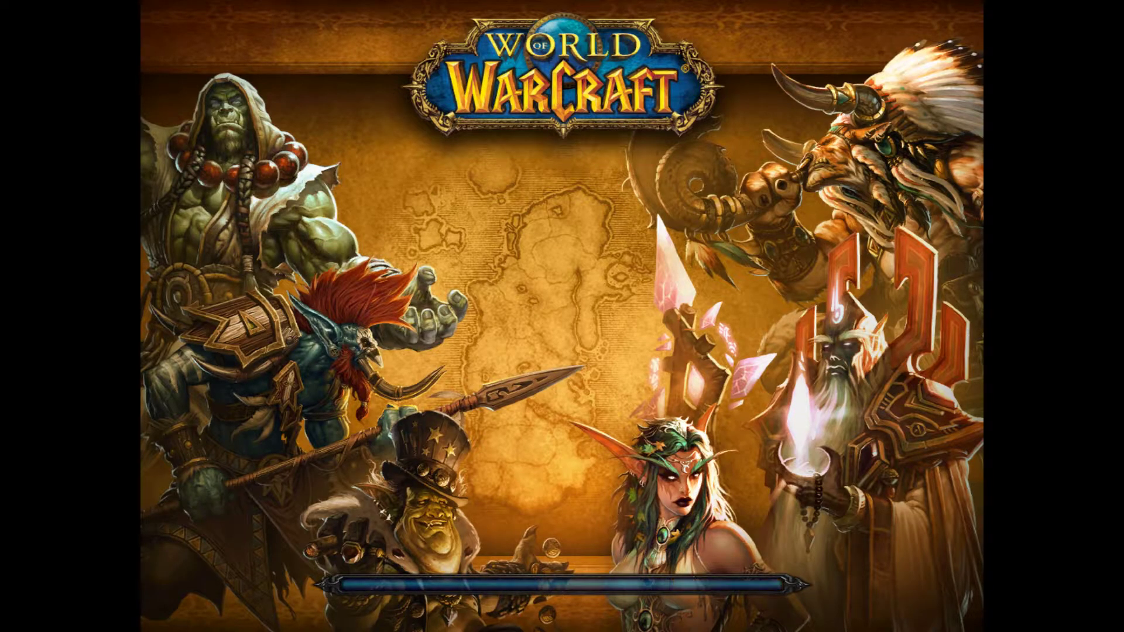
key("w")
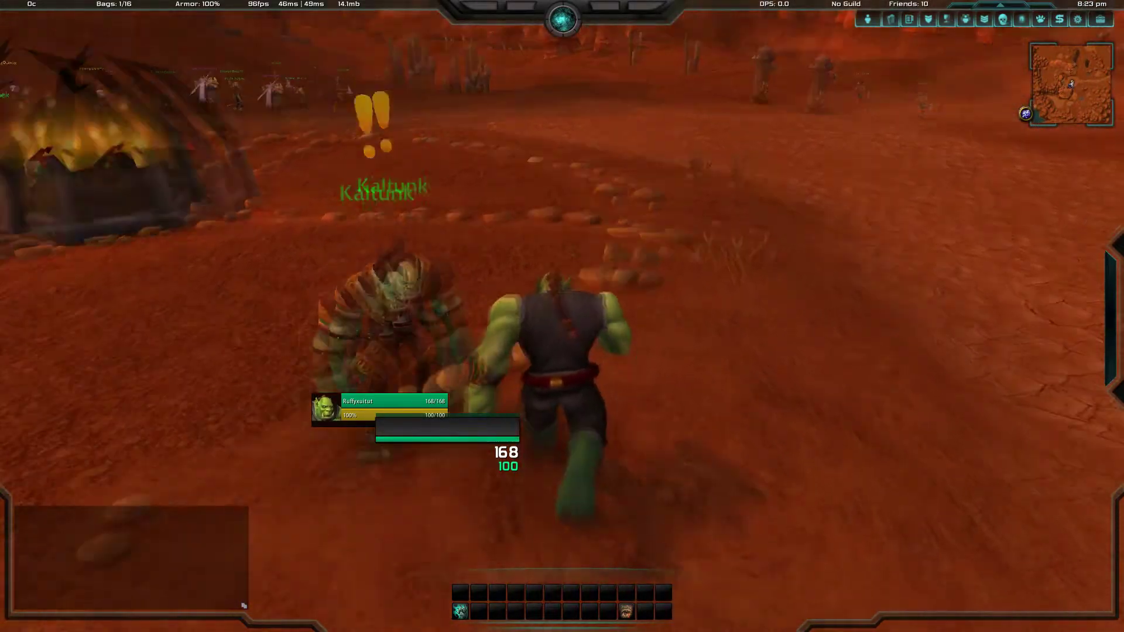
key("w")
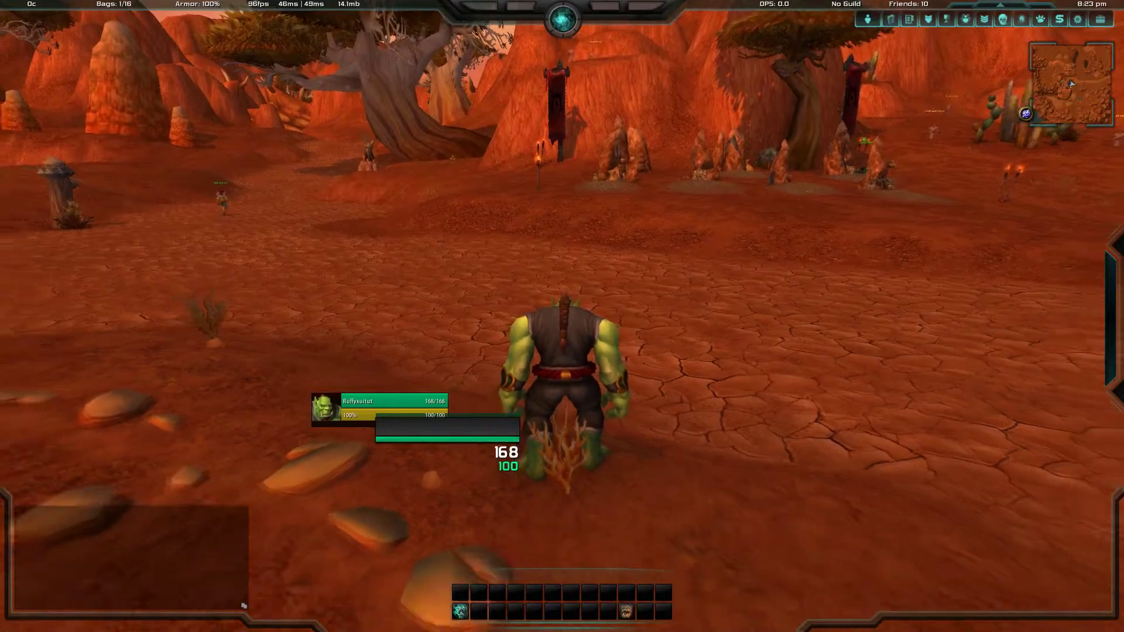
scroll(562, 316, "down", 3)
key("w")
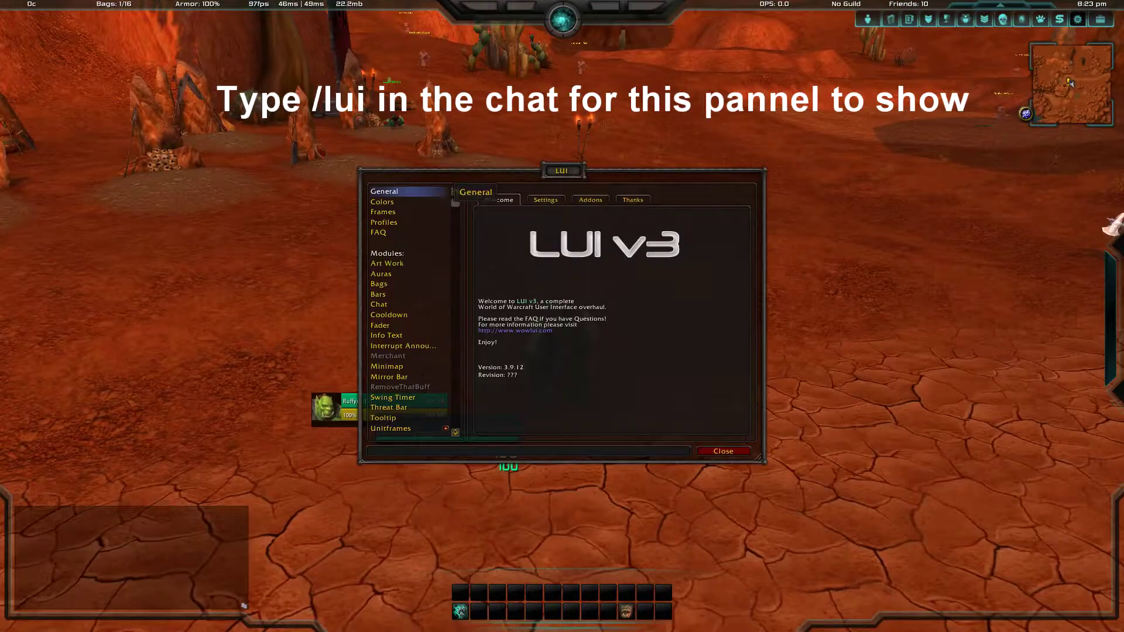
Try the Priest, Mage and Demon Hunter colour themes in the LUI settings and restore the Monk theme.
left_click(383, 212)
left_click(382, 201)
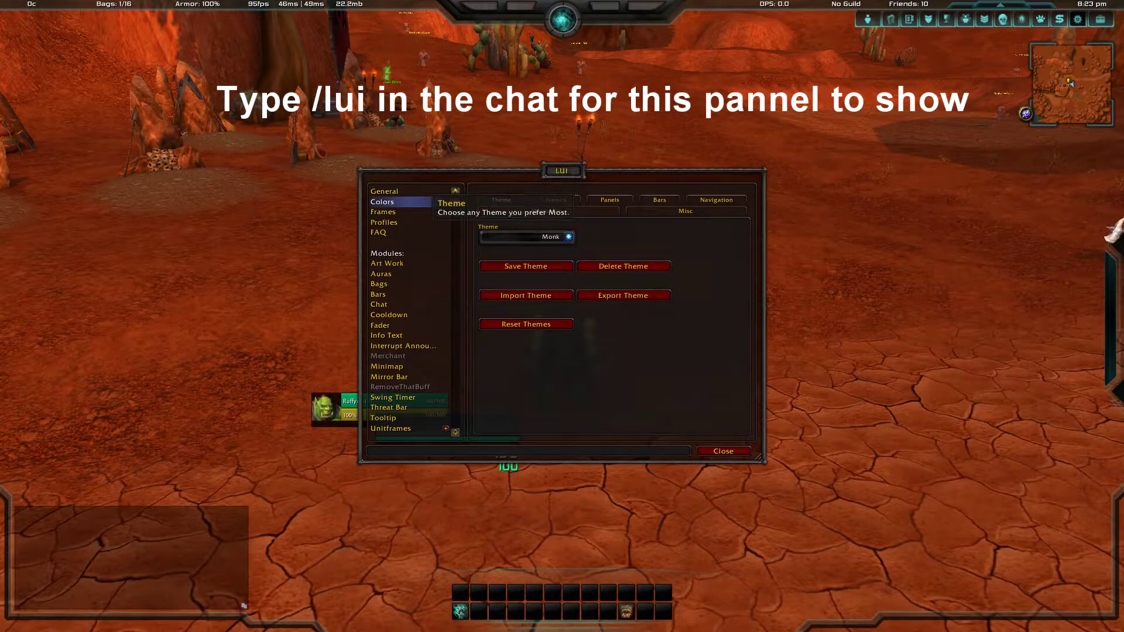
left_click(568, 237)
left_click(527, 322)
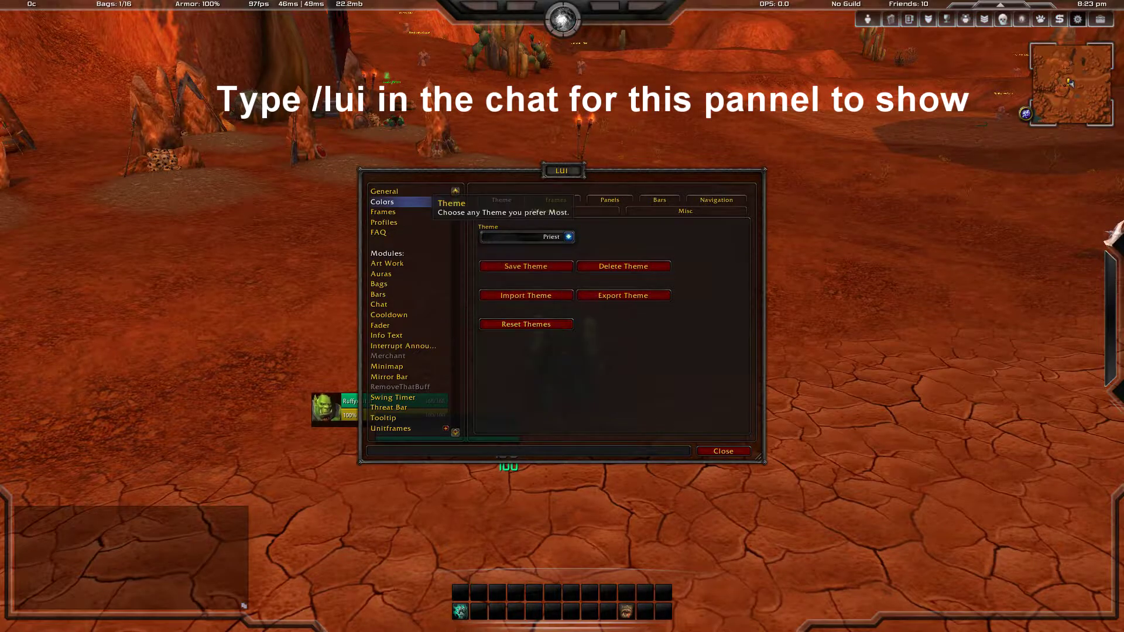
left_click(568, 237)
left_click(527, 295)
left_click(569, 237)
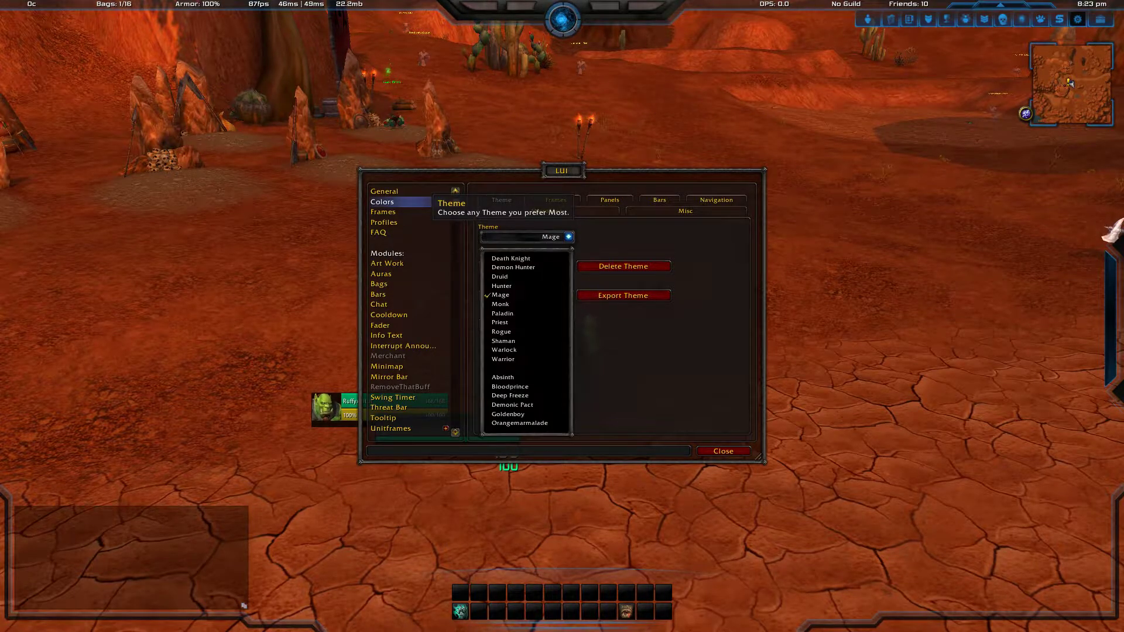
left_click(513, 267)
left_click(567, 236)
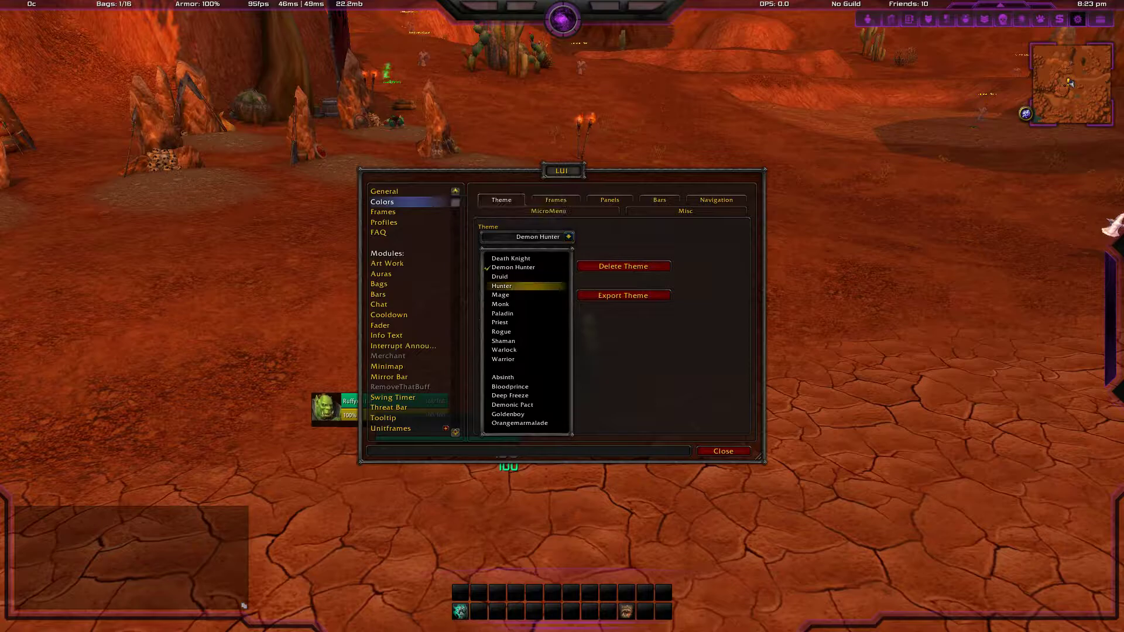
left_click(501, 304)
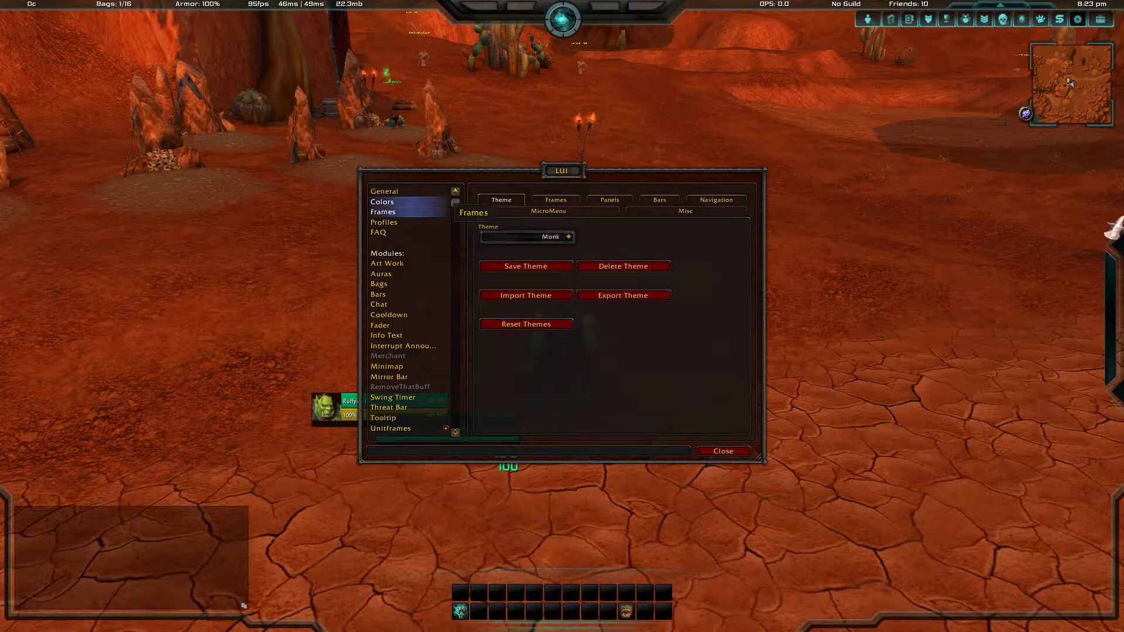
Choose Blizzard as the raid panel add-on in the LUI Frames settings and accept the UI reload.
left_click(383, 212)
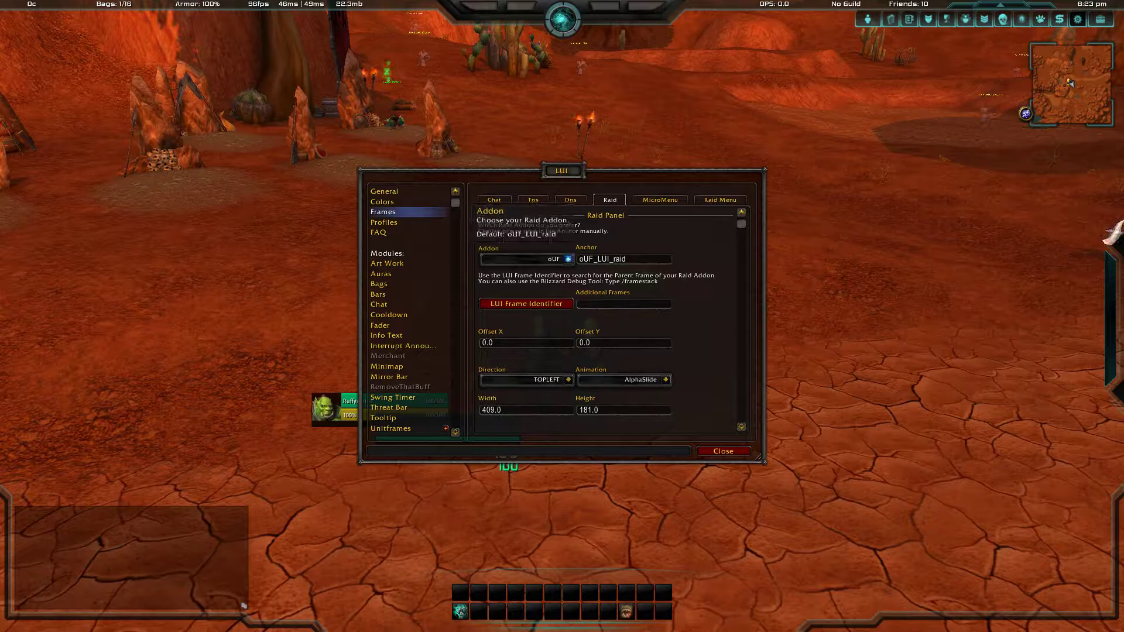
left_click(568, 259)
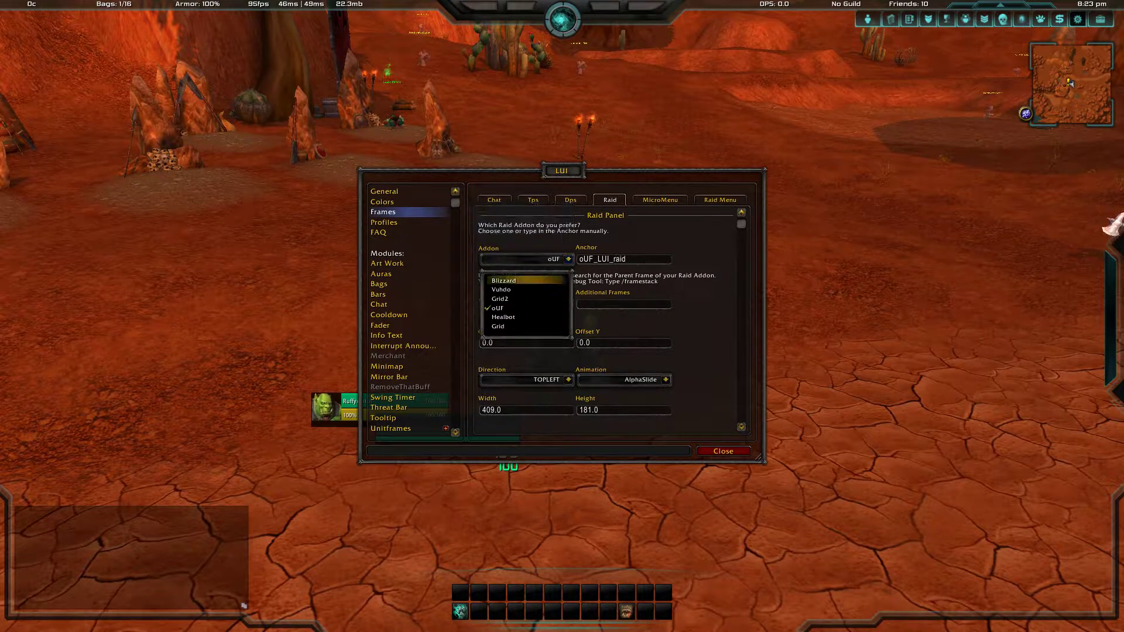
left_click(503, 280)
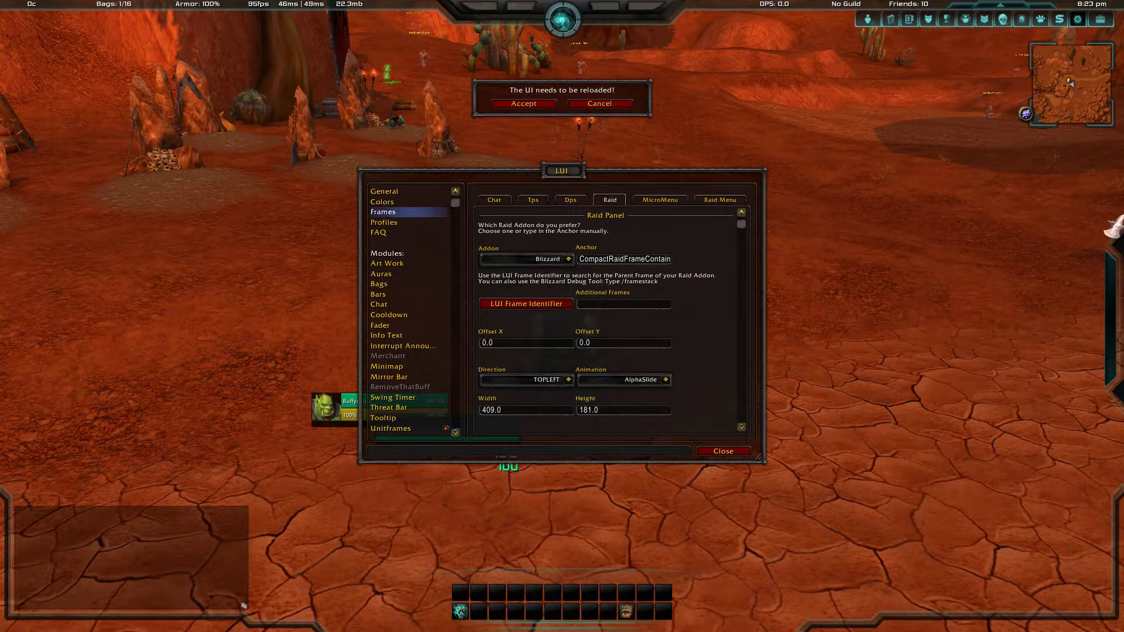
left_click(524, 103)
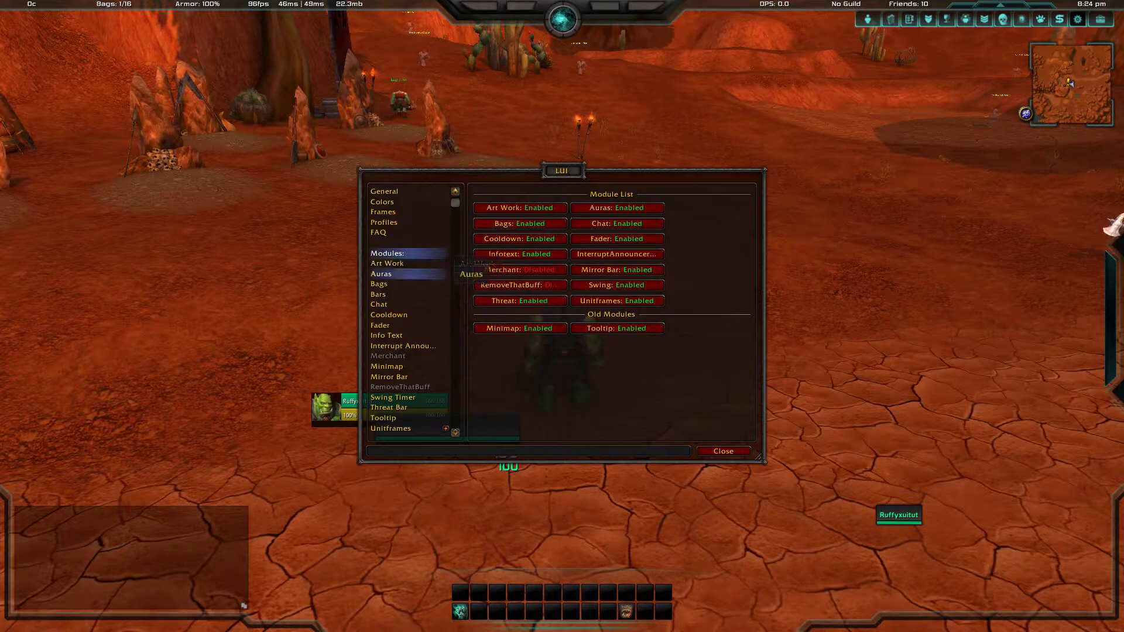
Turn off Consolidate Buffs in the buff options of the LUI Auras module.
left_click(382, 274)
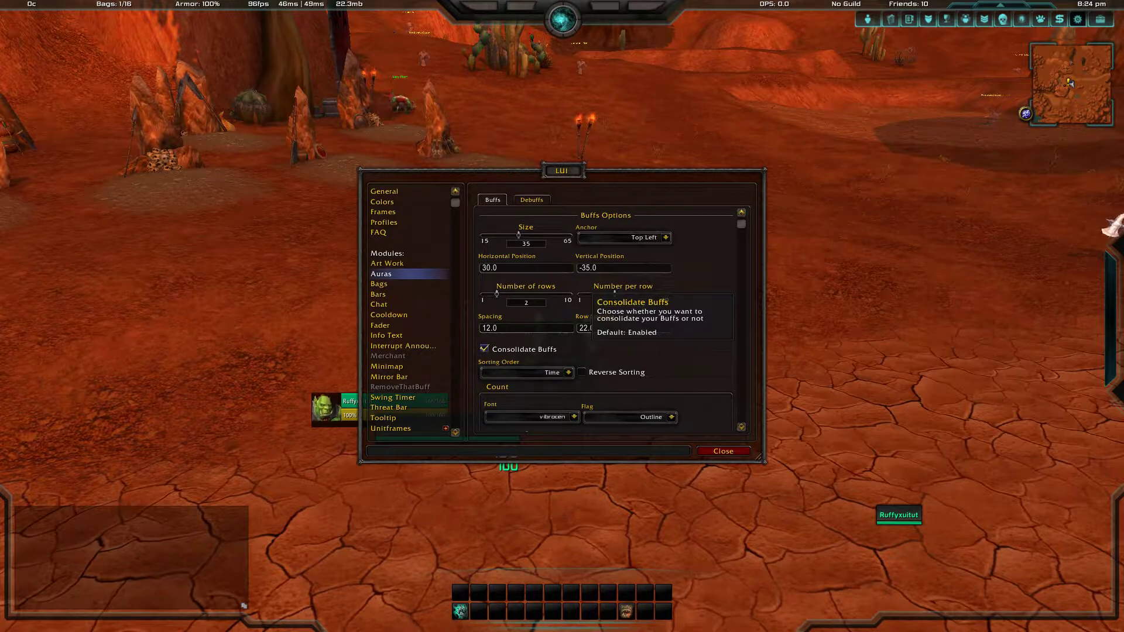
left_click(484, 349)
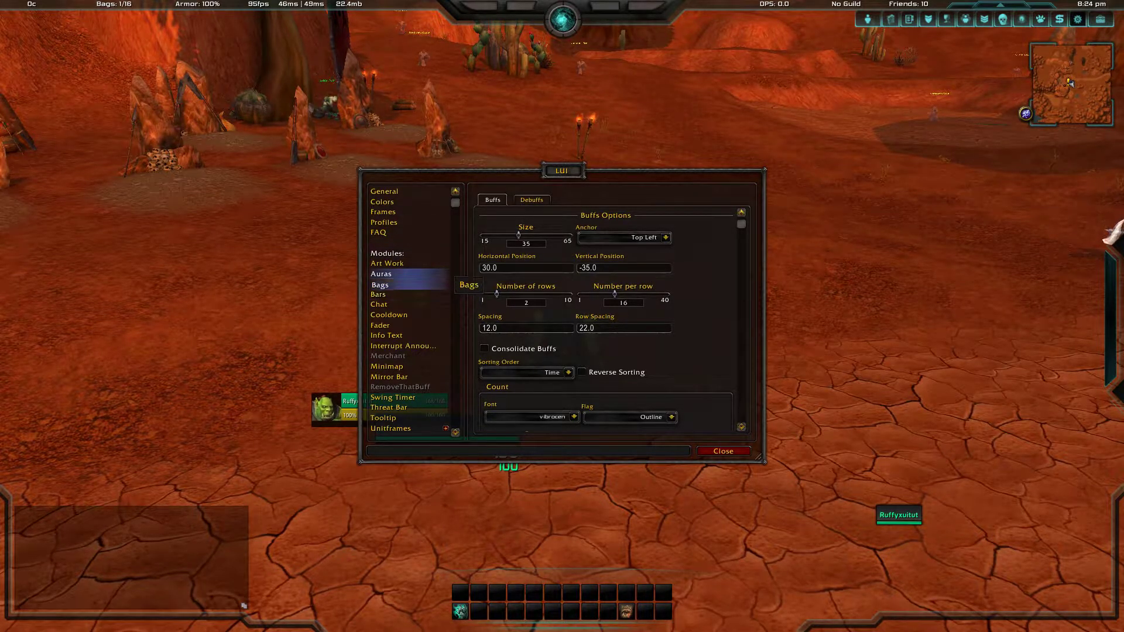
Unlock the bag frames in the Bags module and move the open bag window to the upper-right area of the game view.
left_click(386, 284)
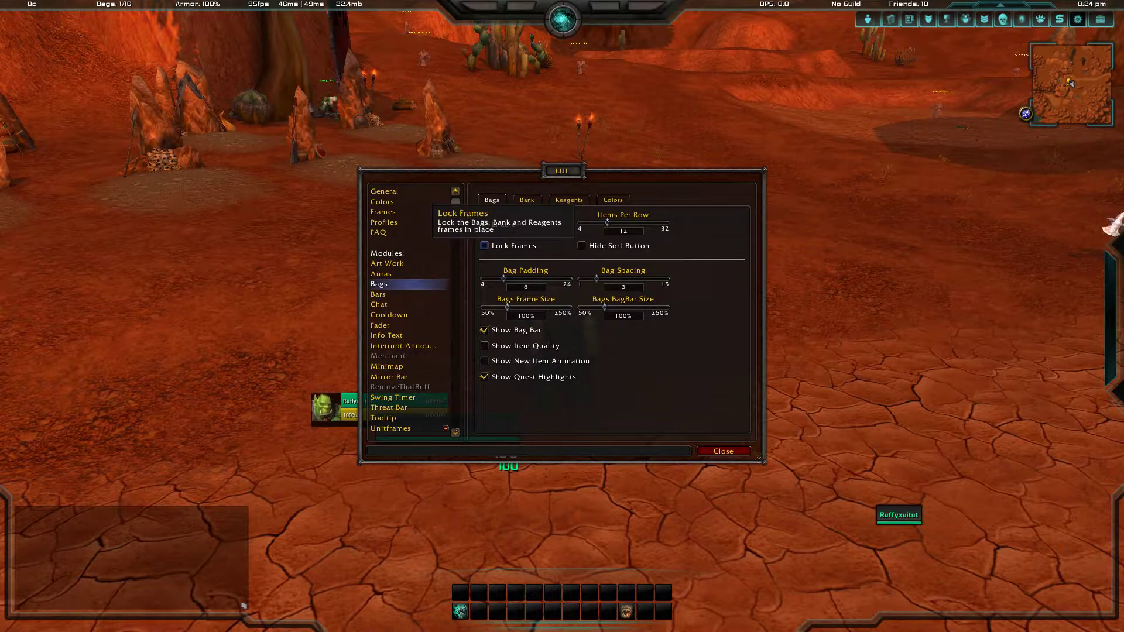
key("Escape")
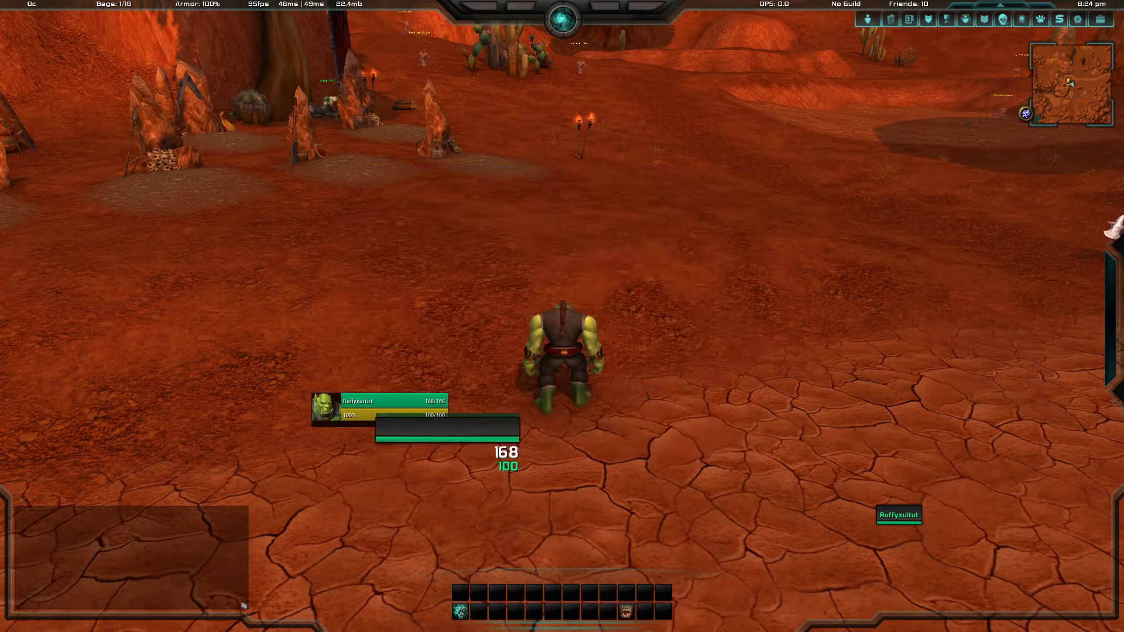
key("b")
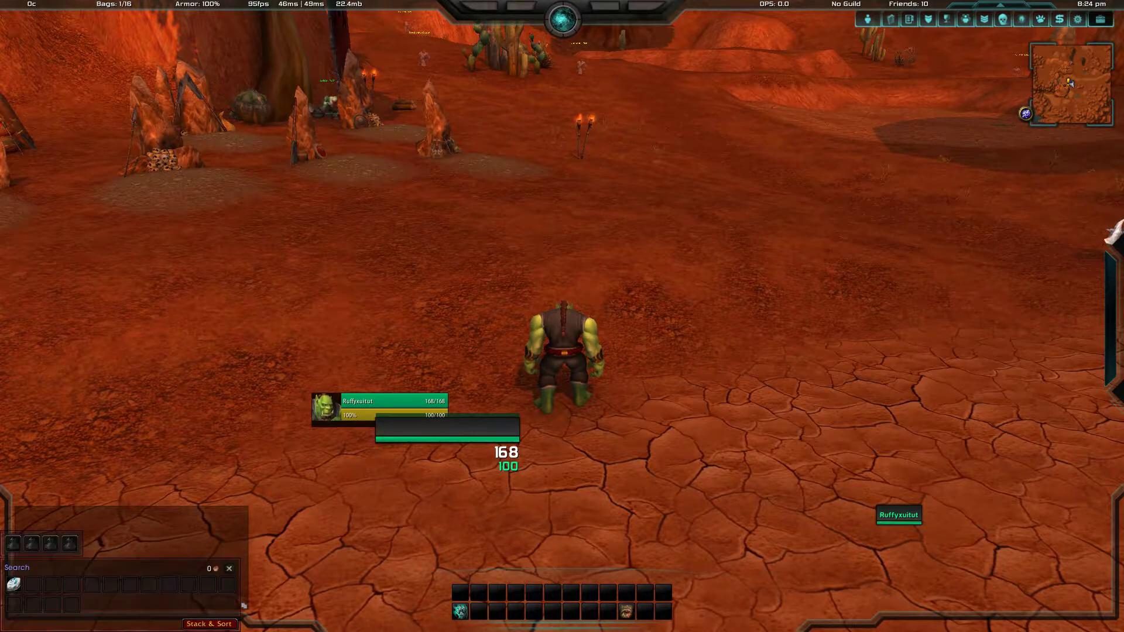
left_click_drag(88, 568, 842, 195)
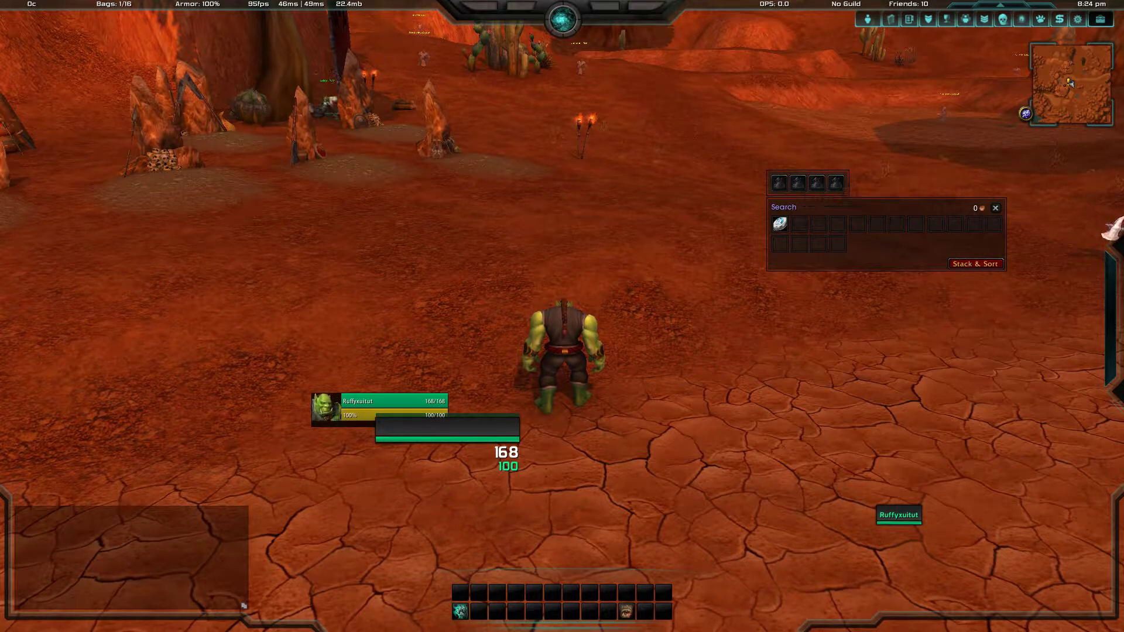
Turn Lock Frames back on in the LUI Bags settings and reopen the bags to check the lock.
type("b")
type("/lui")
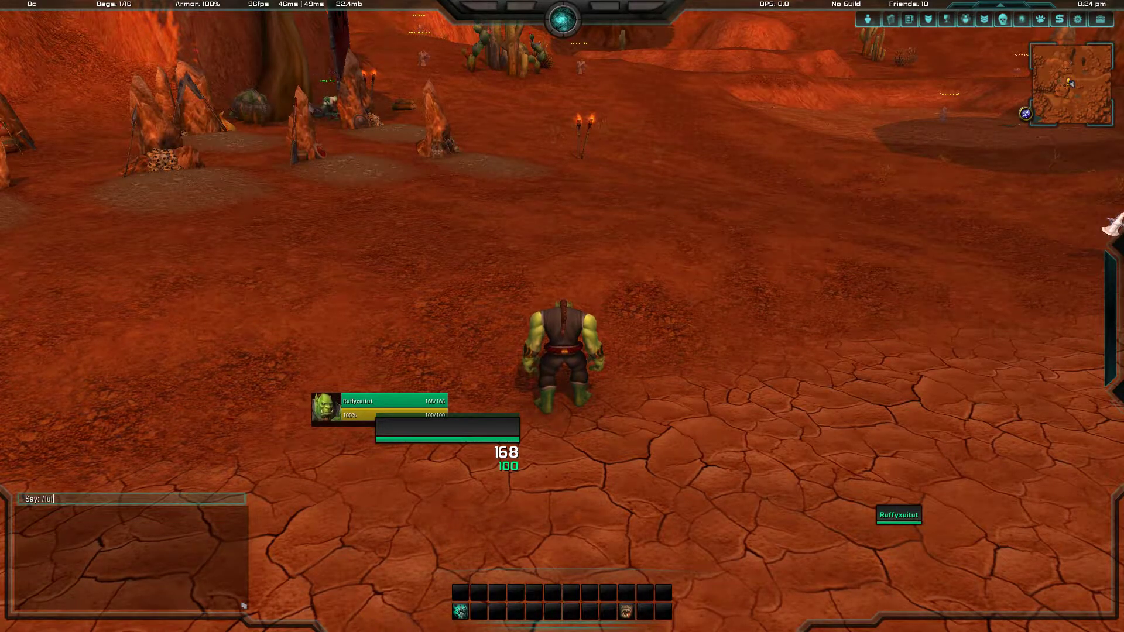
key("Return")
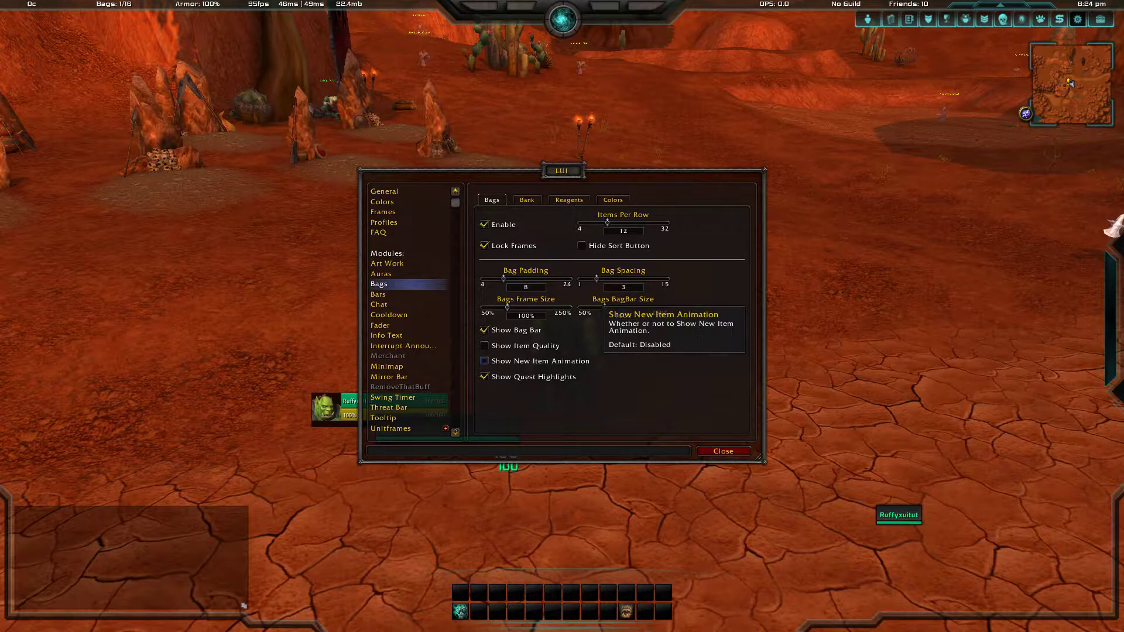
left_click(723, 451)
key("b")
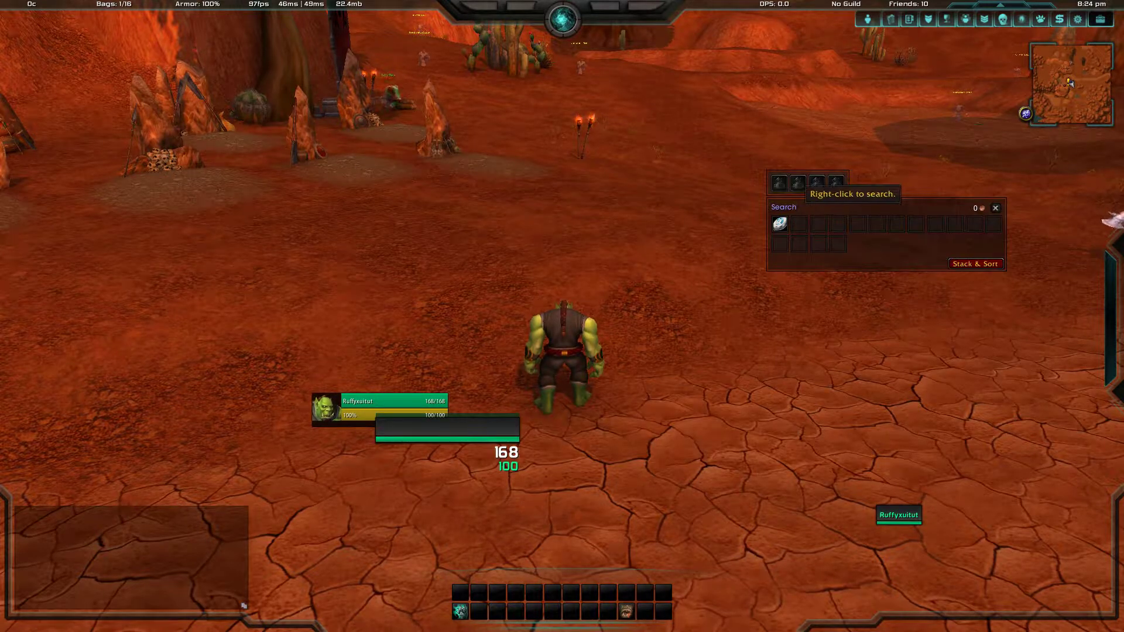
Set the LUI Chat module's general font to vibroceb with a size of 16.
type("b/lui")
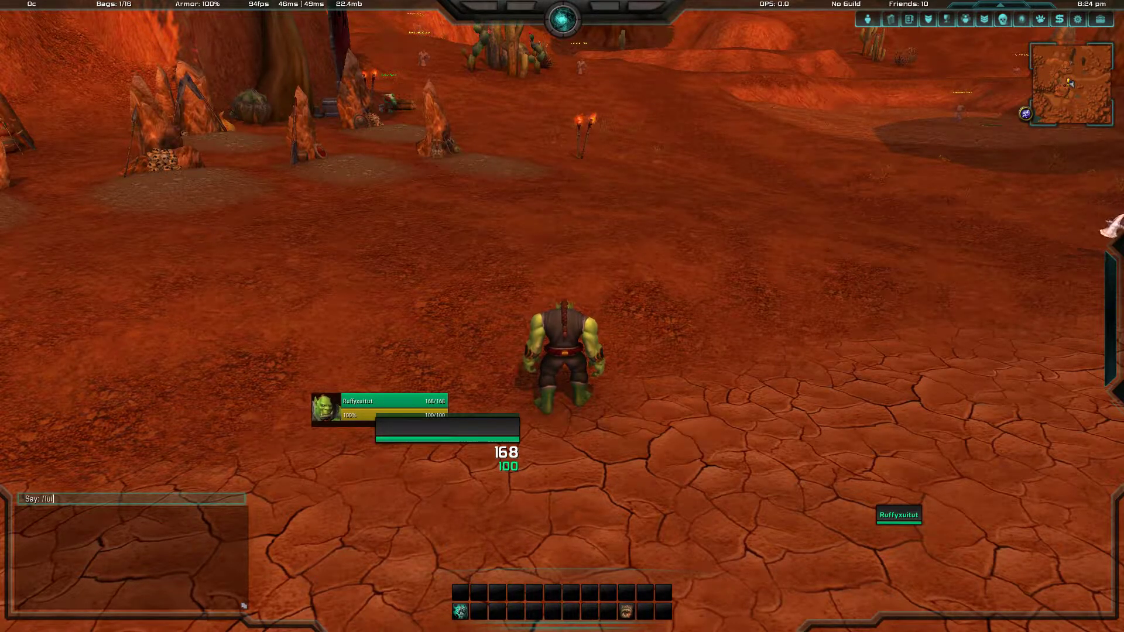
key("Return")
left_click(379, 305)
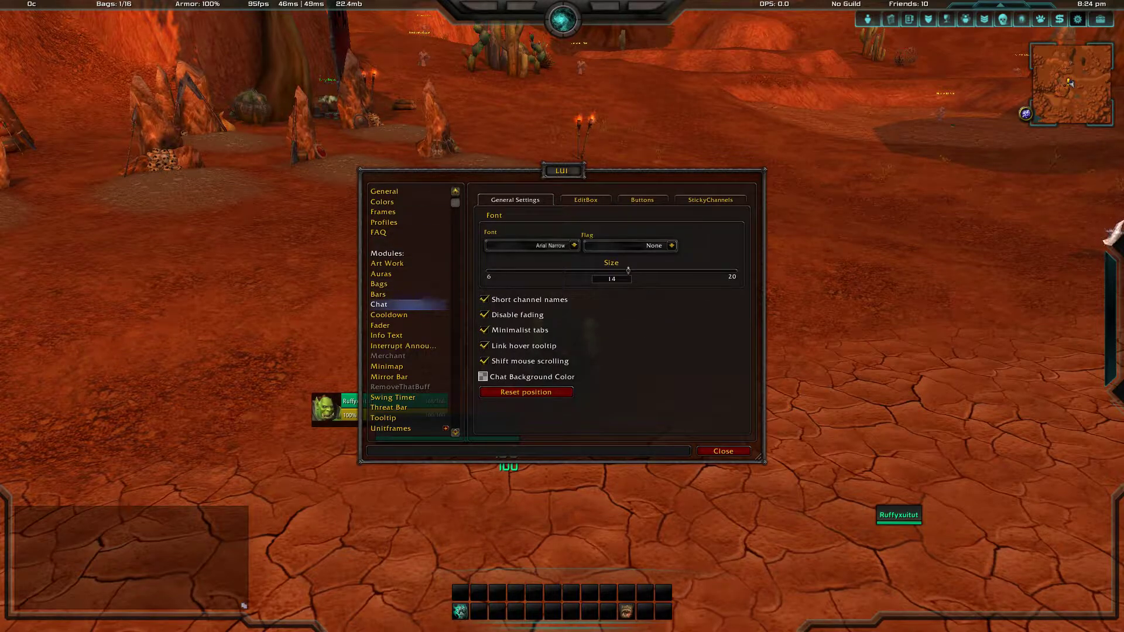
left_click(574, 246)
scroll(532, 379, "down", 1)
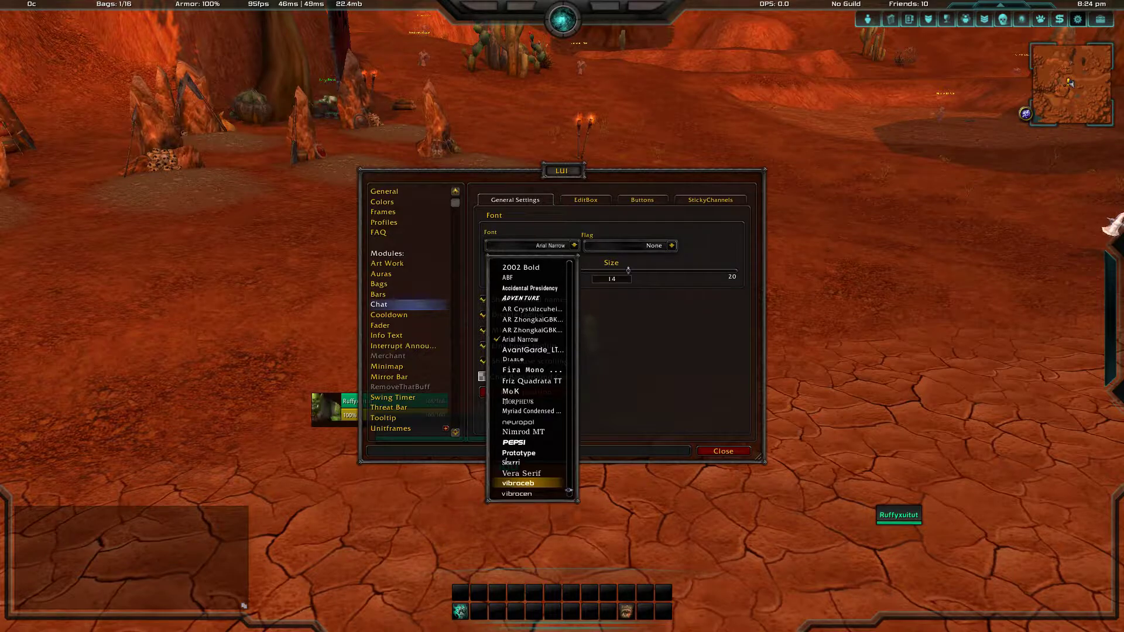
left_click(518, 482)
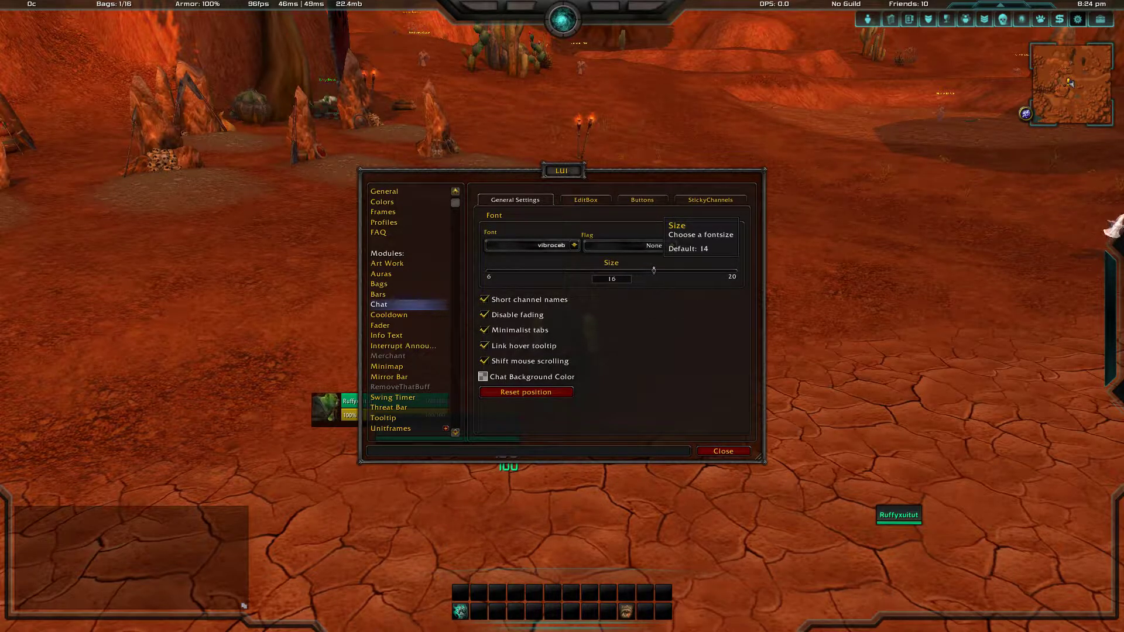
left_click_drag(658, 270, 661, 270)
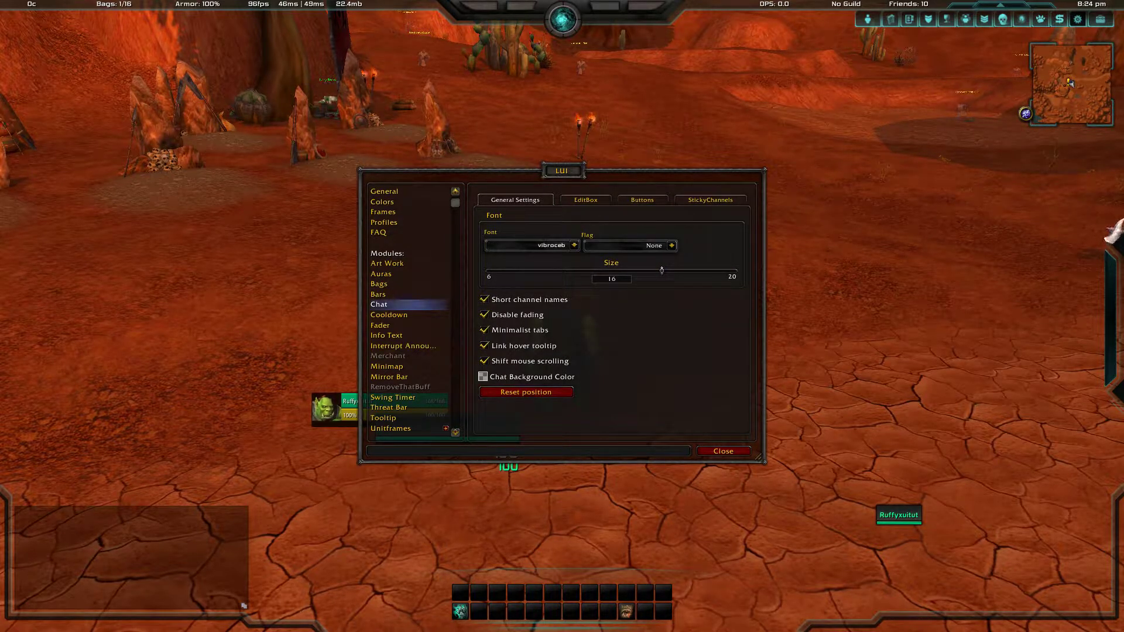
Set the Chat module's EditBox font to vibroceb.
left_click(585, 200)
left_click(574, 245)
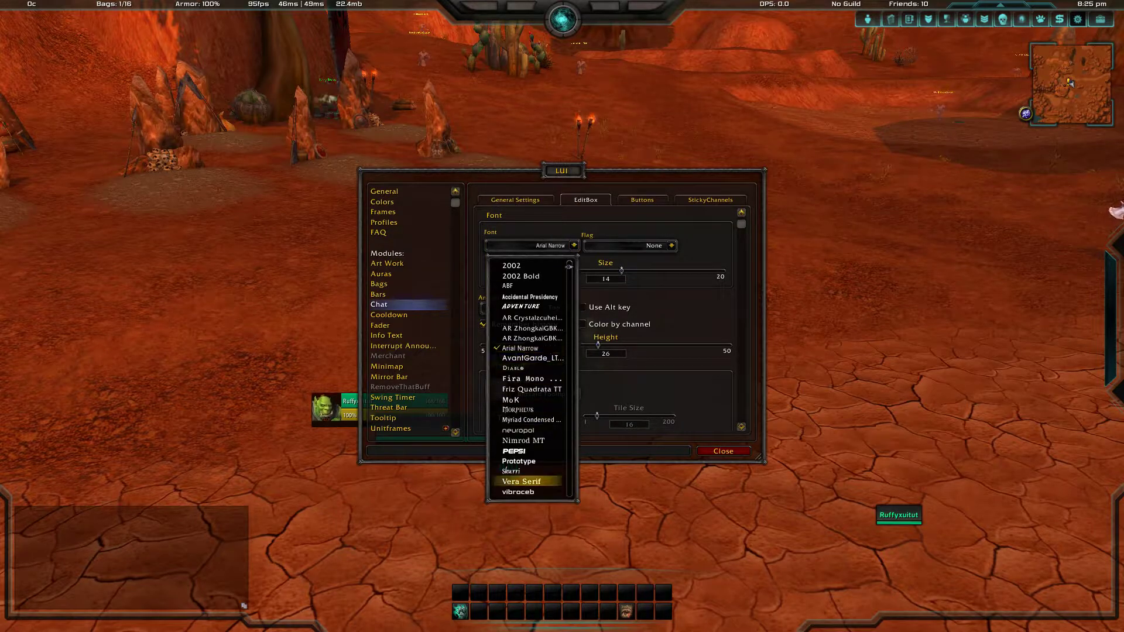
left_click(518, 492)
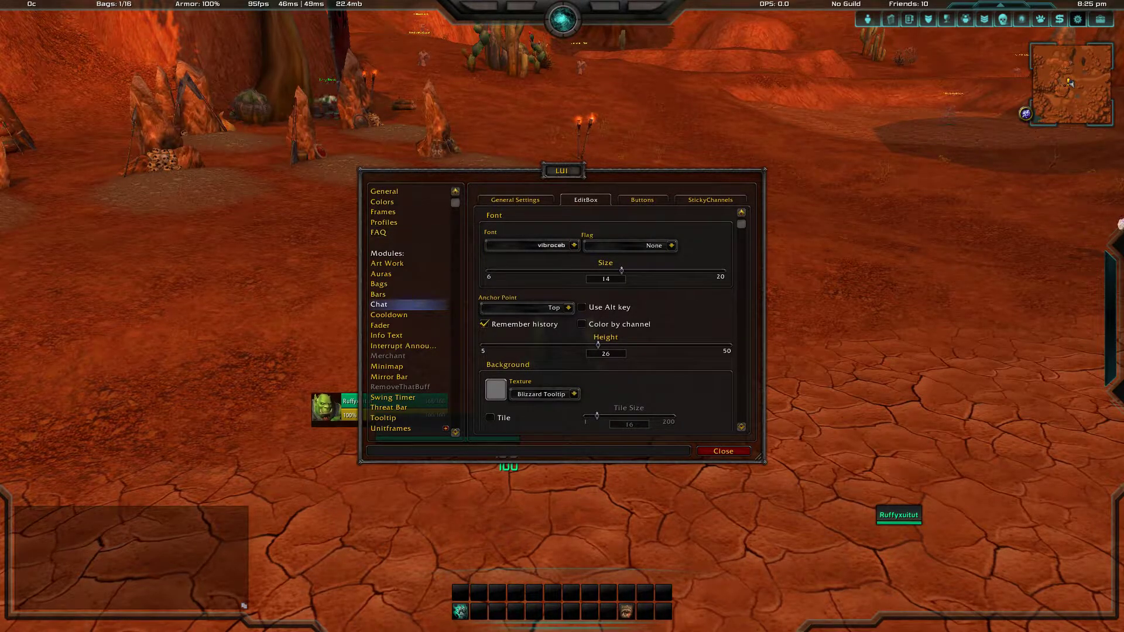
Disable LUI's action bars in the Bars module and accept the UI reload.
left_click(386, 294)
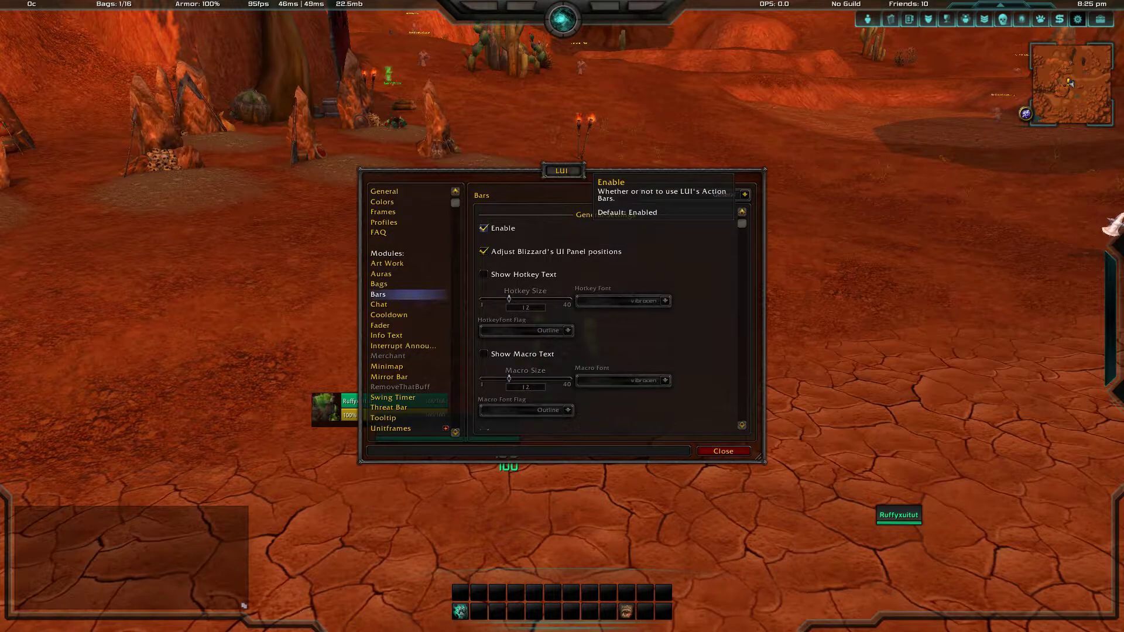
left_click(483, 229)
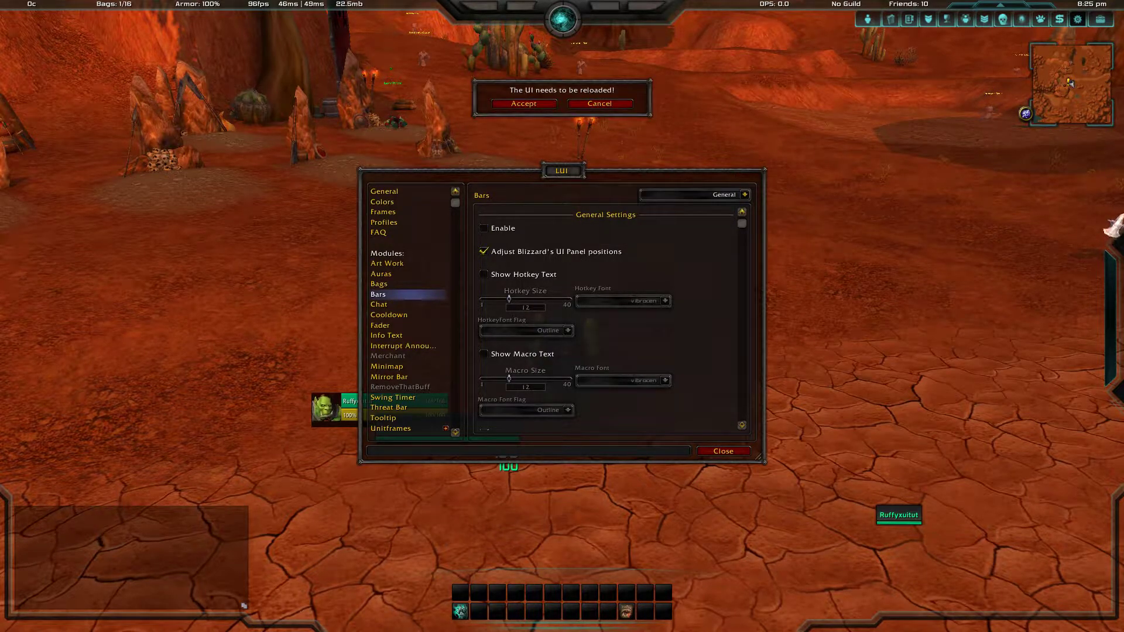
left_click(523, 103)
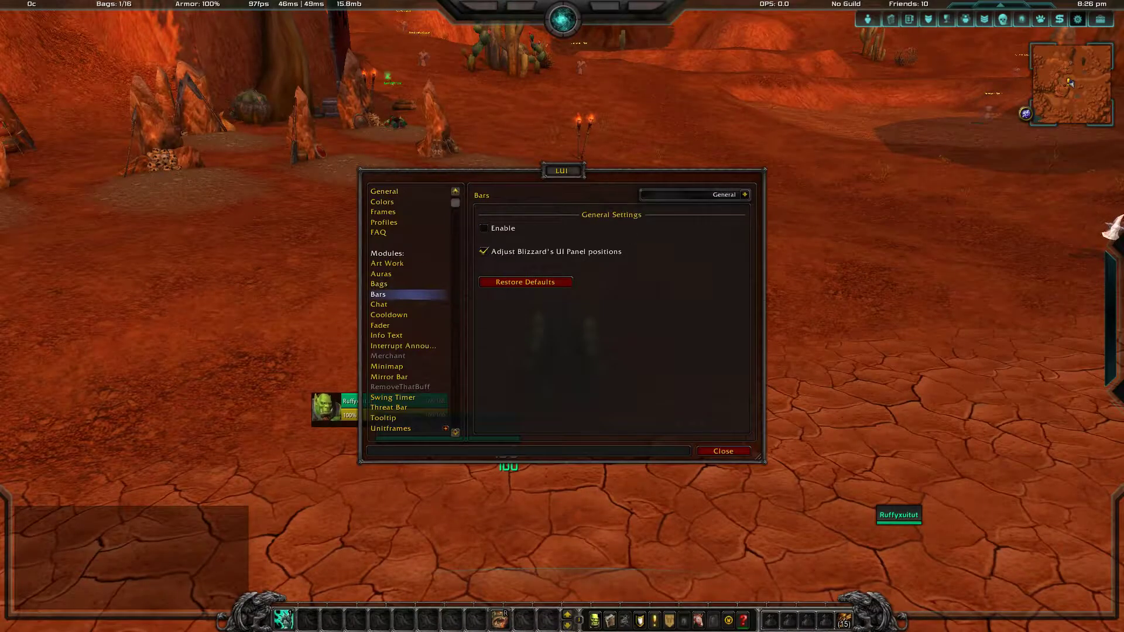
Turn off the Top Texture and Bottom Texture in the Bars module and toggle the Right Bar 1 setting.
left_click(744, 194)
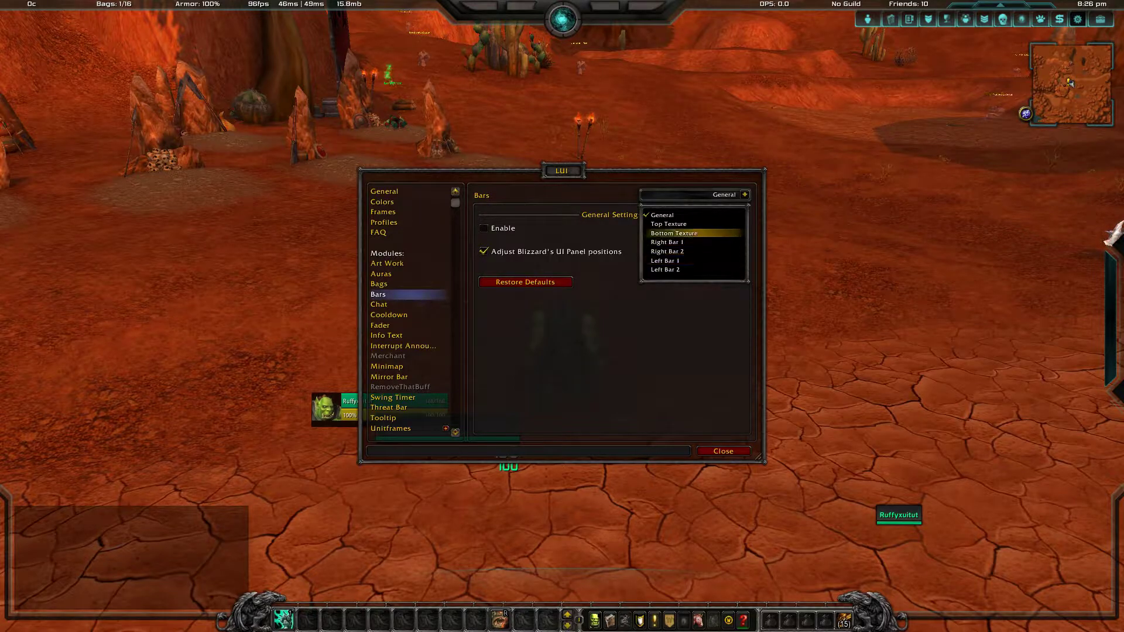
left_click(667, 224)
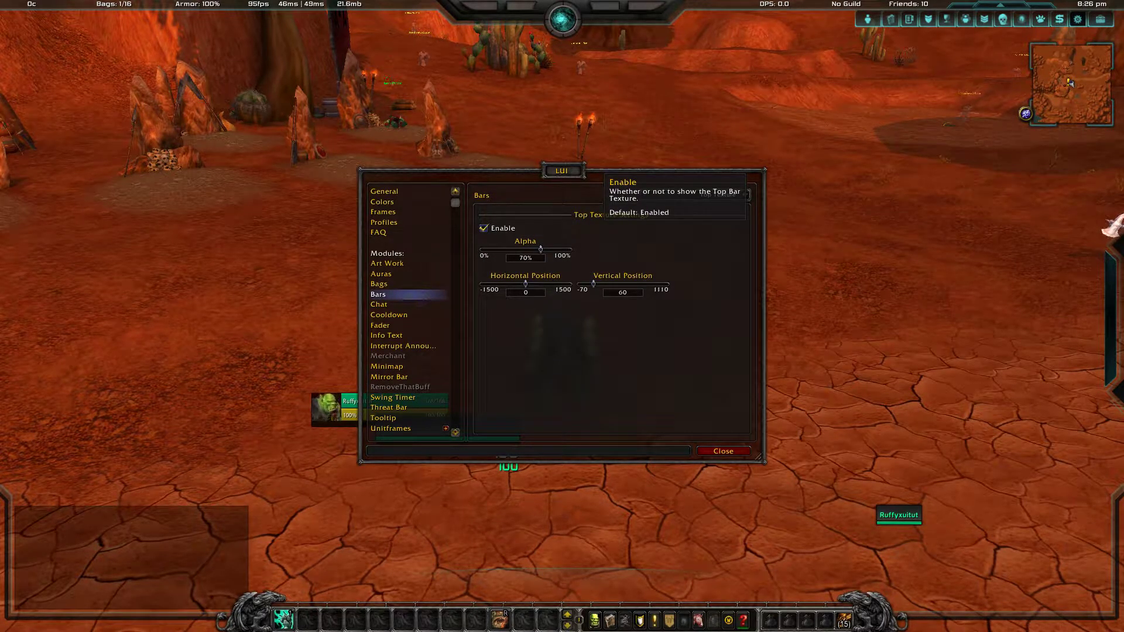
left_click(484, 228)
left_click(745, 194)
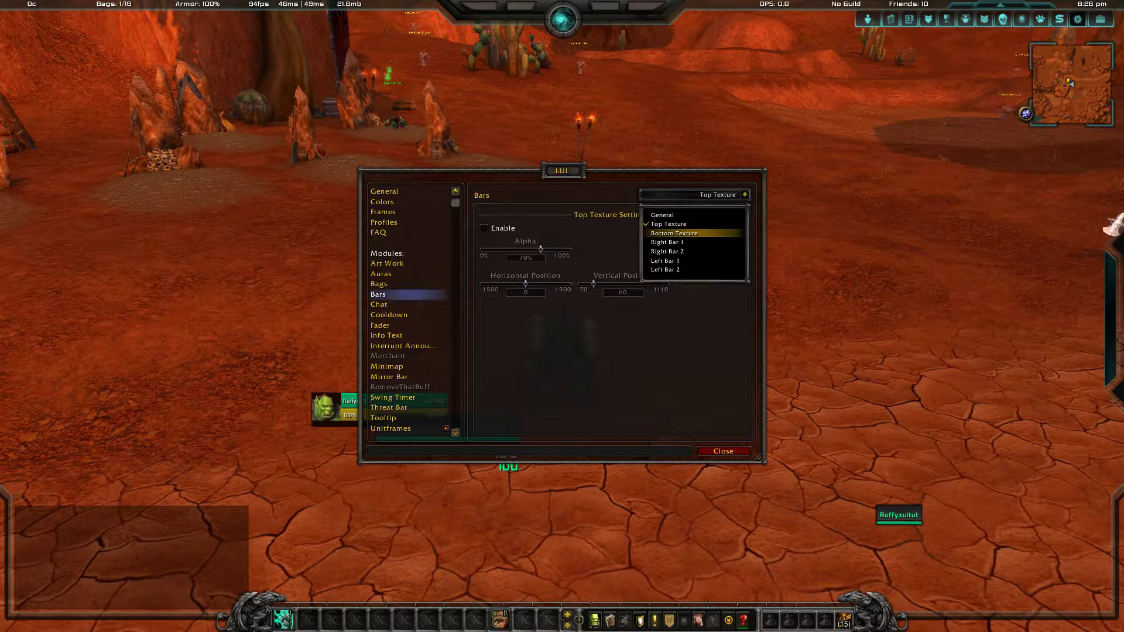
left_click(668, 232)
left_click(744, 194)
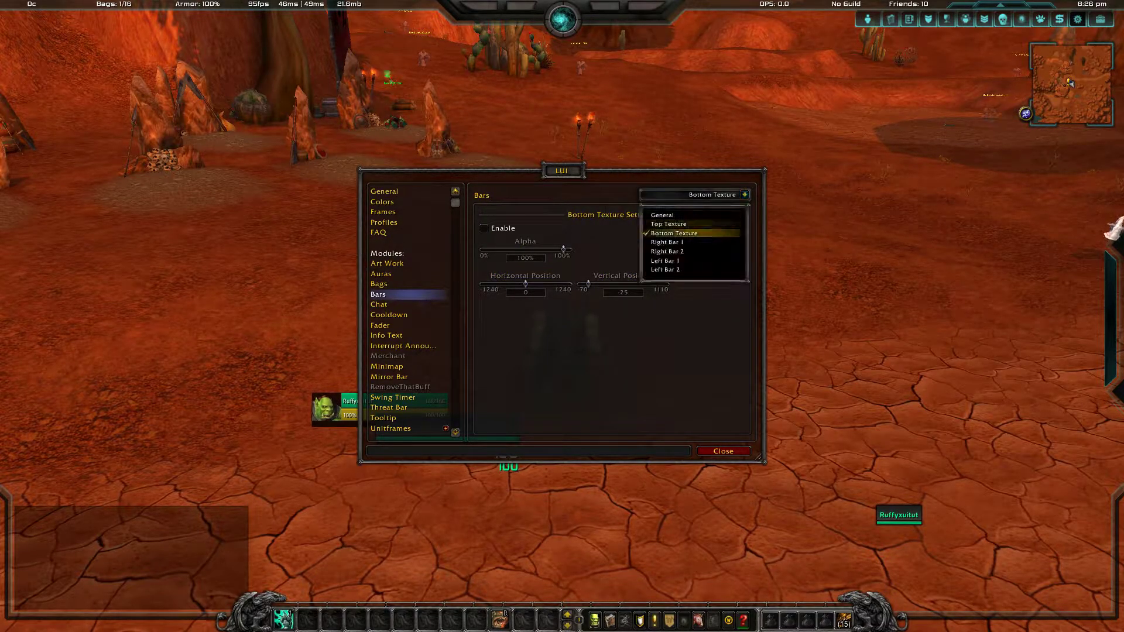
left_click(667, 238)
left_click(484, 228)
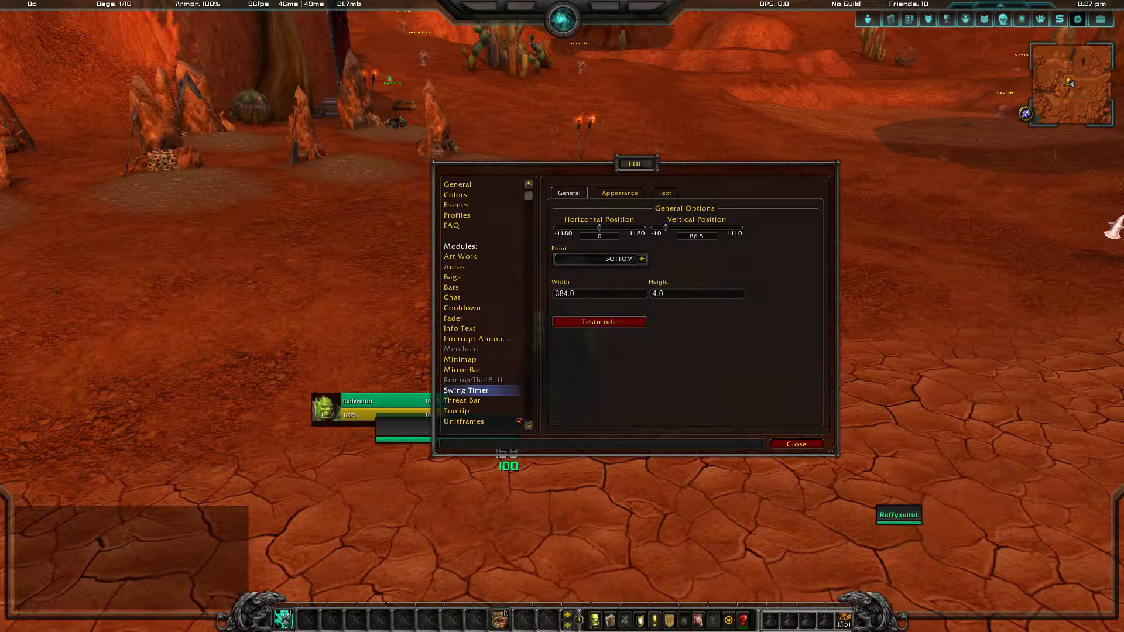
Set the Swing Timer's horizontal position to -1180 and disable the Tooltip module, accepting the UI reload.
left_click_drag(598, 227, 535, 222)
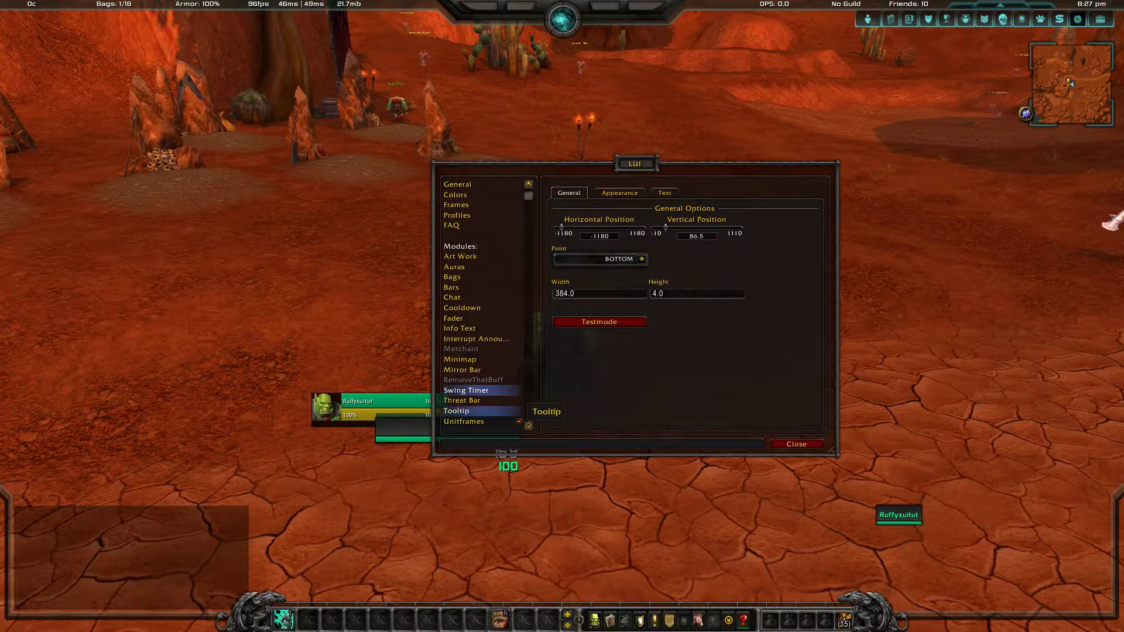
left_click(463, 411)
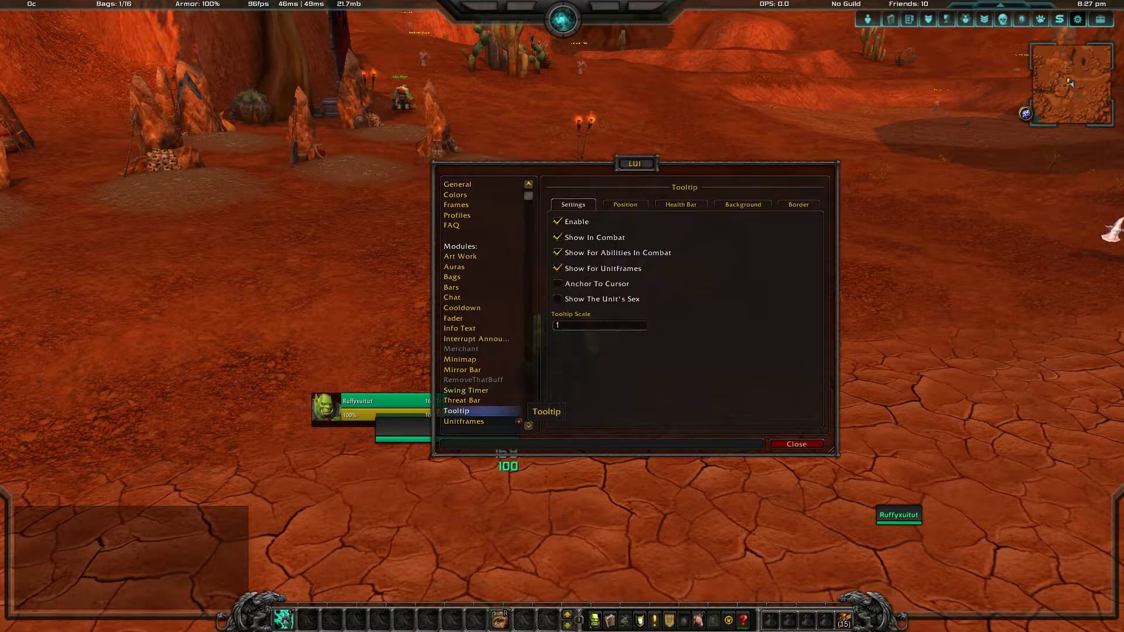
left_click(557, 222)
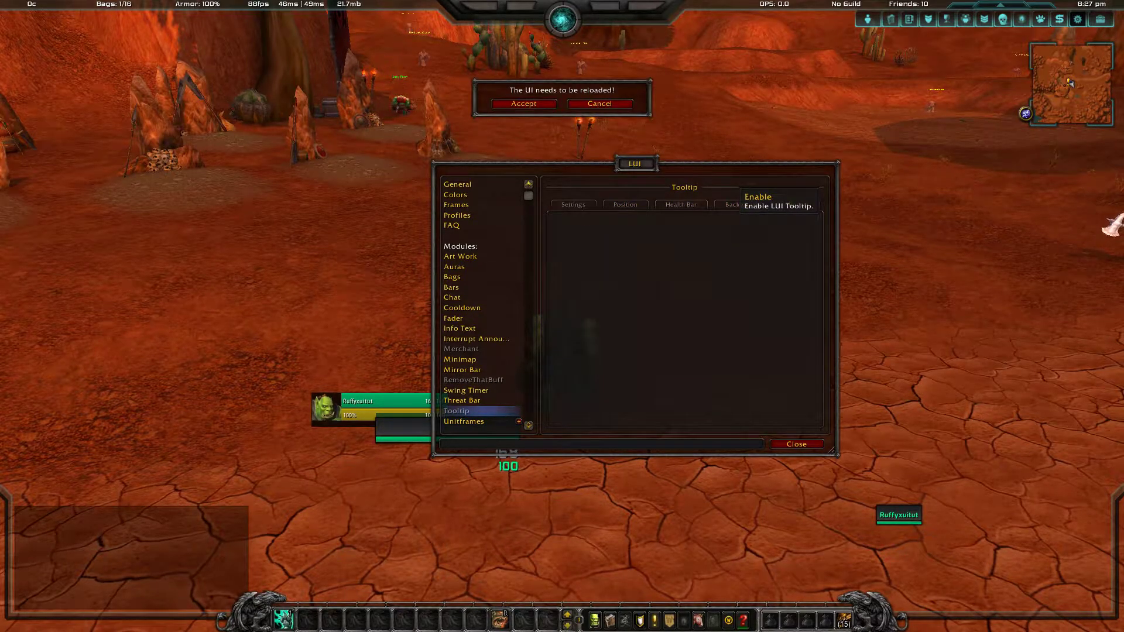
left_click(524, 104)
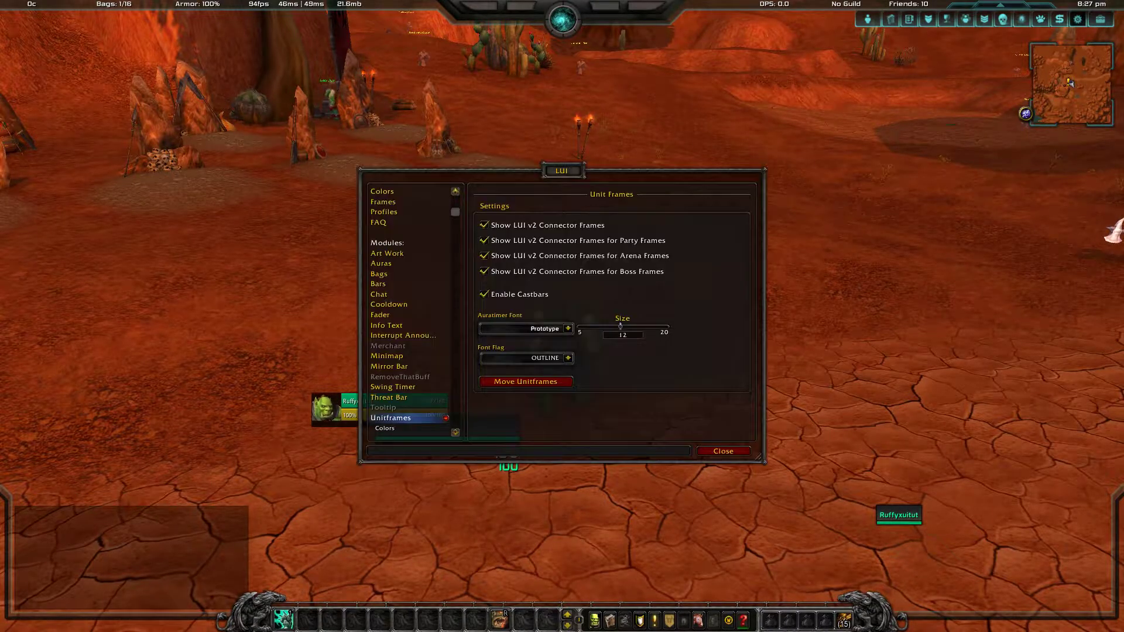
Switch the Unitframes layout from the layout import/export page to Shandrela.
left_click_drag(456, 212, 456, 421)
left_click(410, 192)
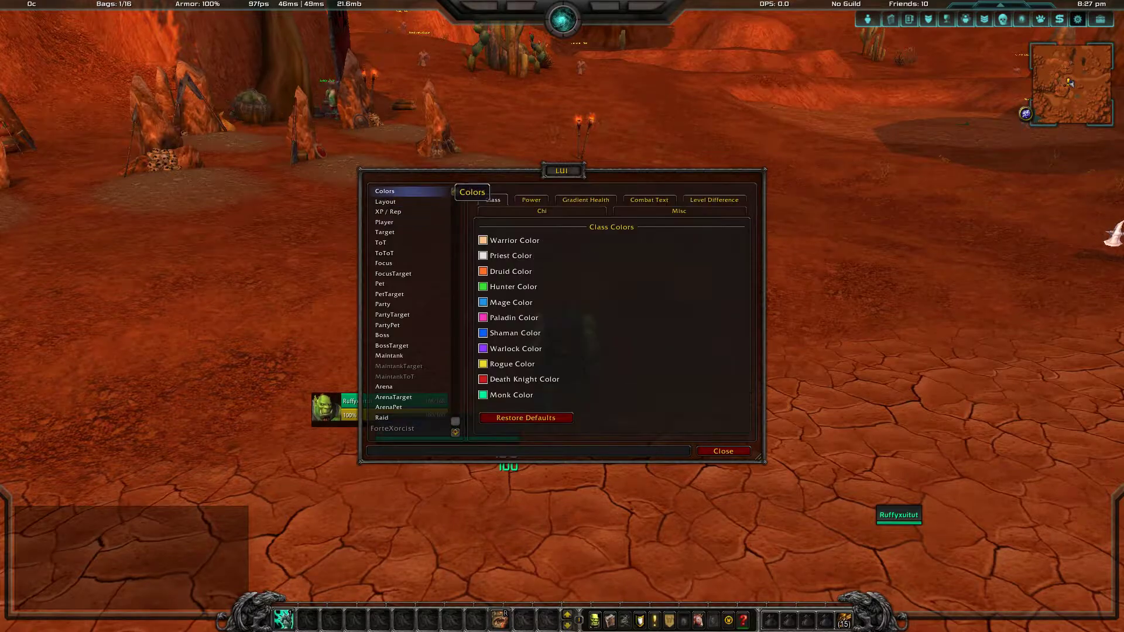
left_click(409, 201)
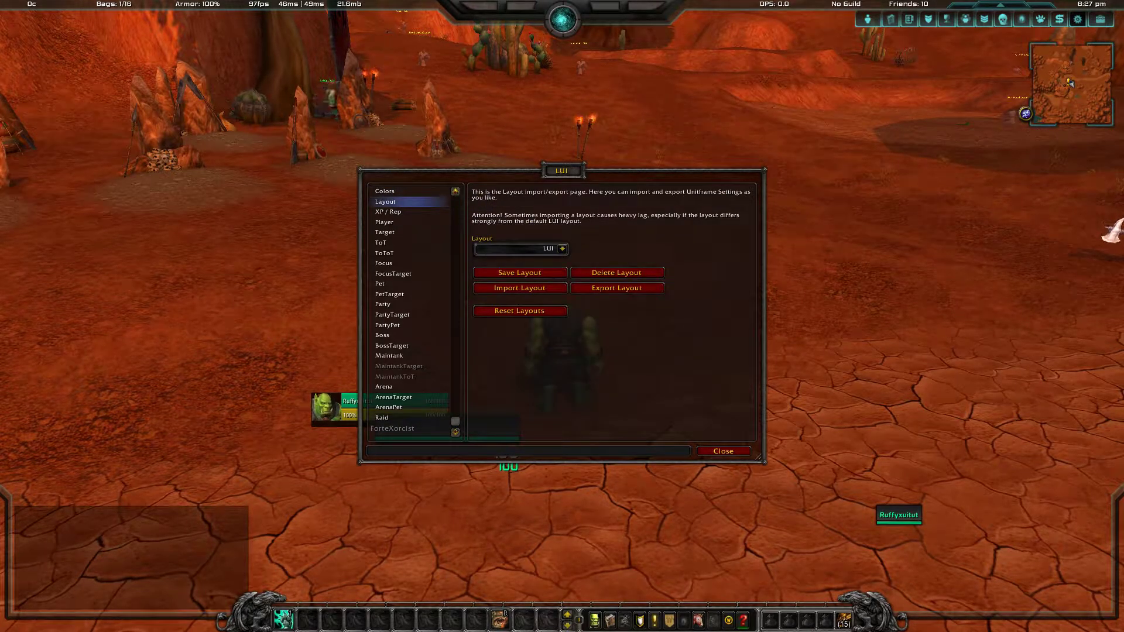
left_click(561, 248)
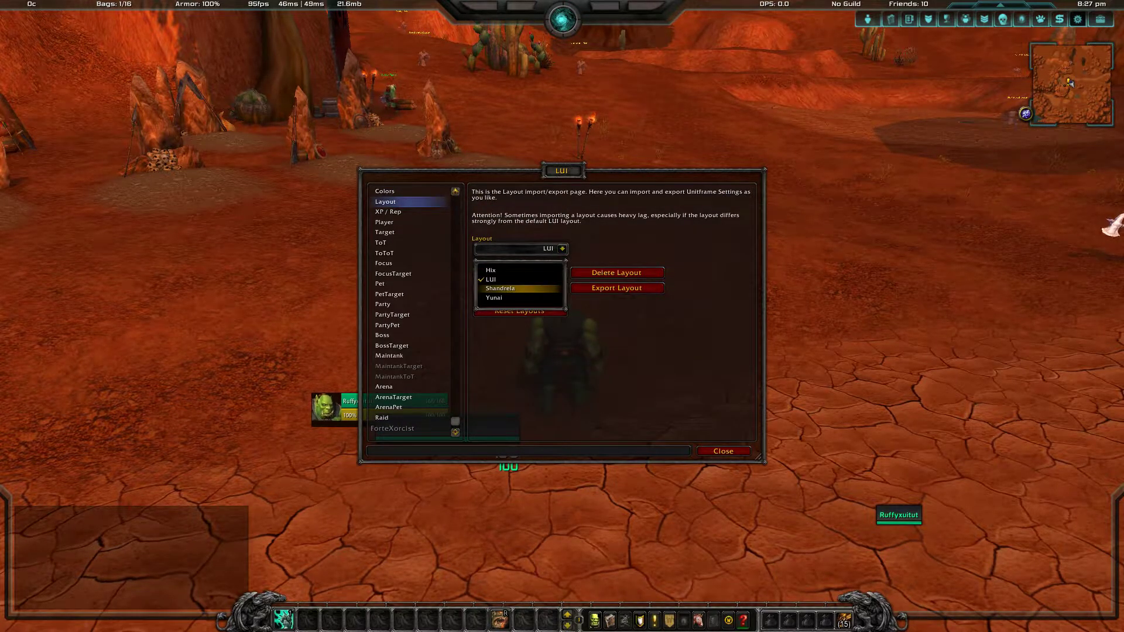
left_click(514, 287)
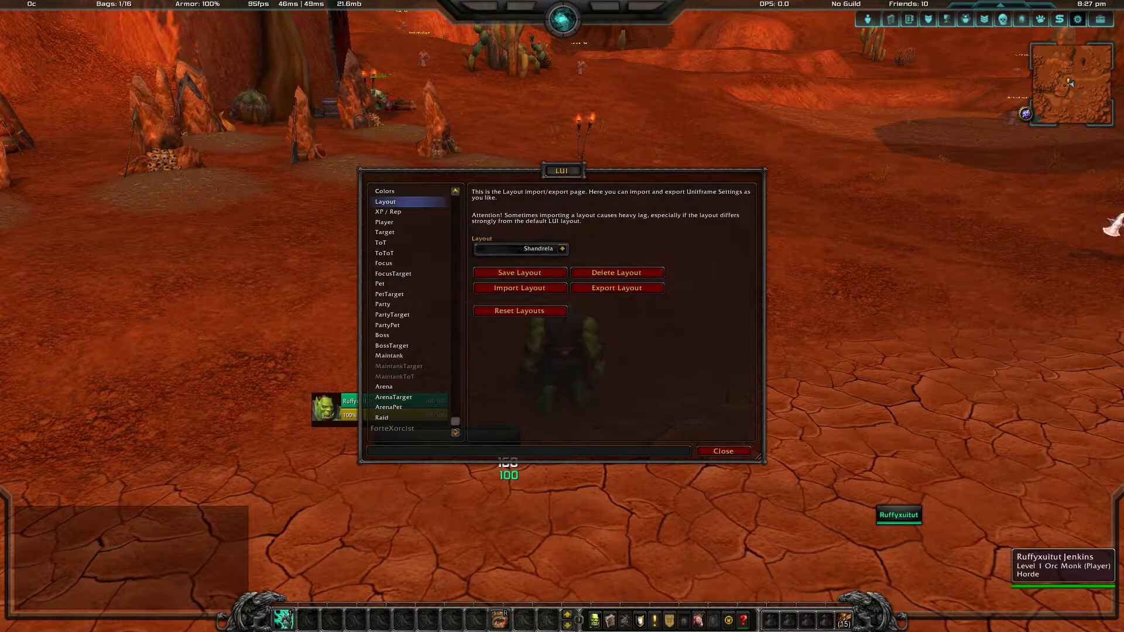
Examine the XP / Rep, Player and Target settings of the Unitframes module.
left_click(410, 211)
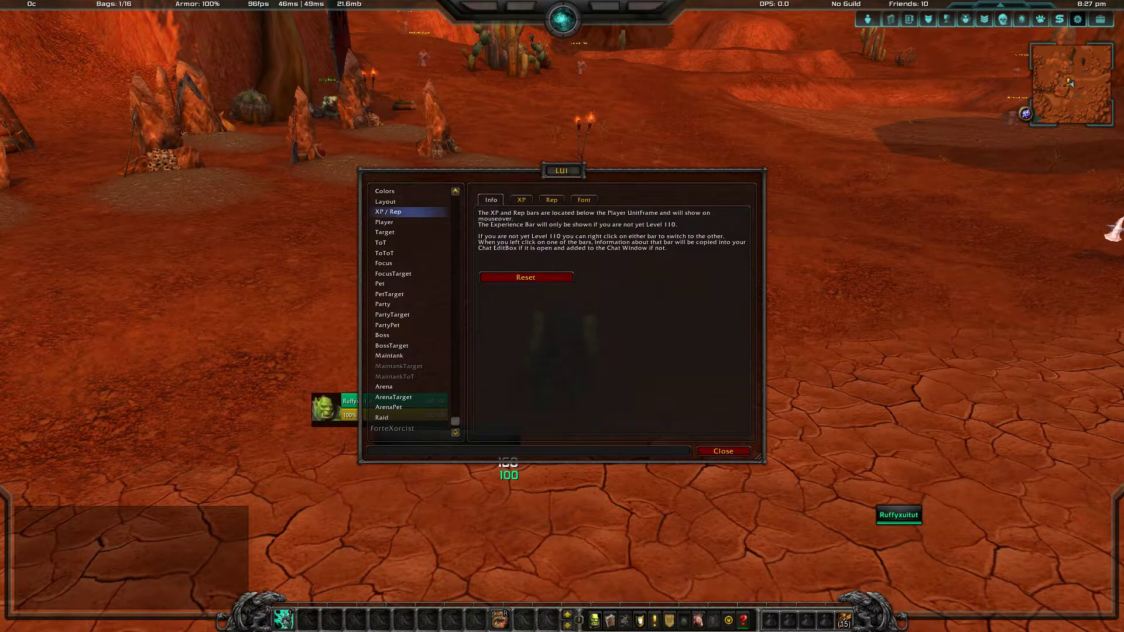
left_click(520, 200)
left_click(484, 217)
left_click(485, 217)
left_click(410, 221)
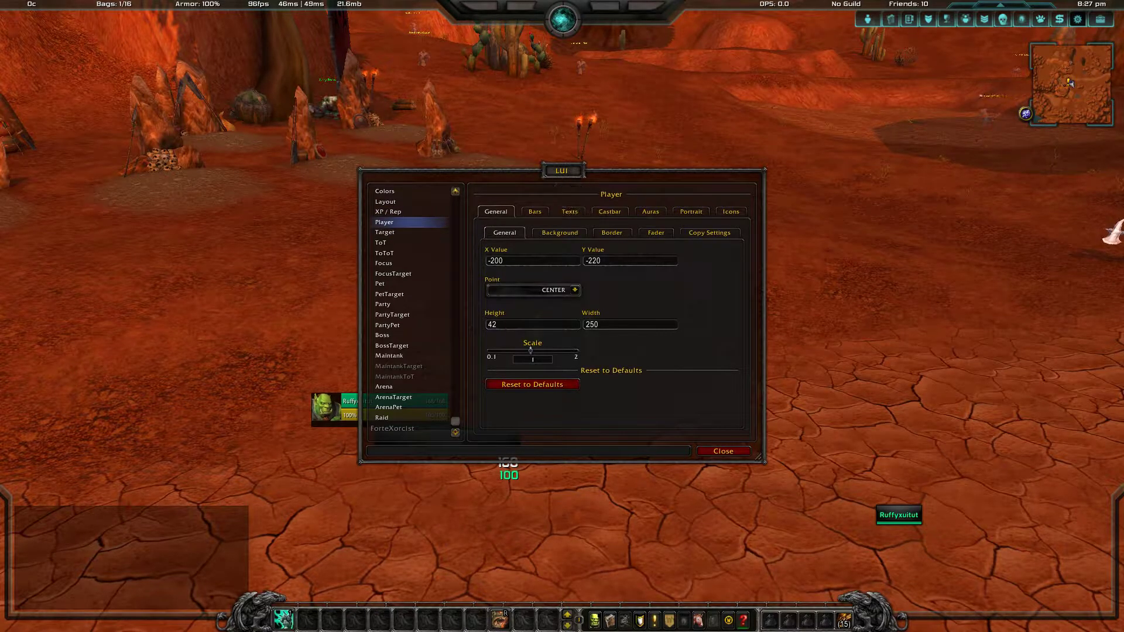
left_click(386, 232)
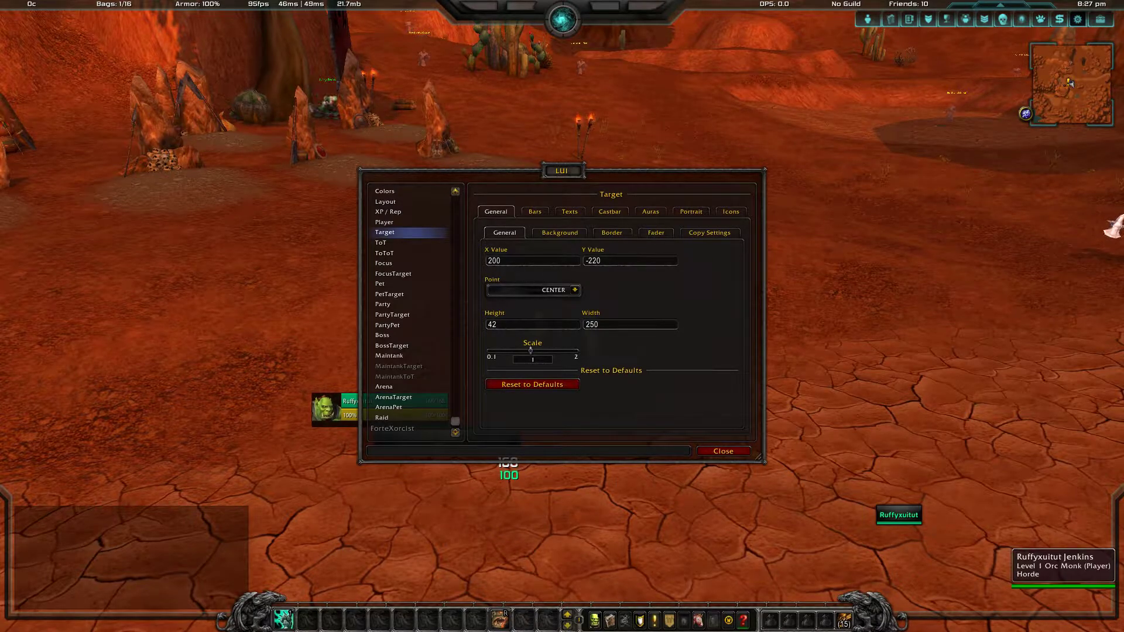
Move the LUI options window clear of the player frame and change the Player unit frame's border texture.
left_click_drag(562, 170, 733, 160)
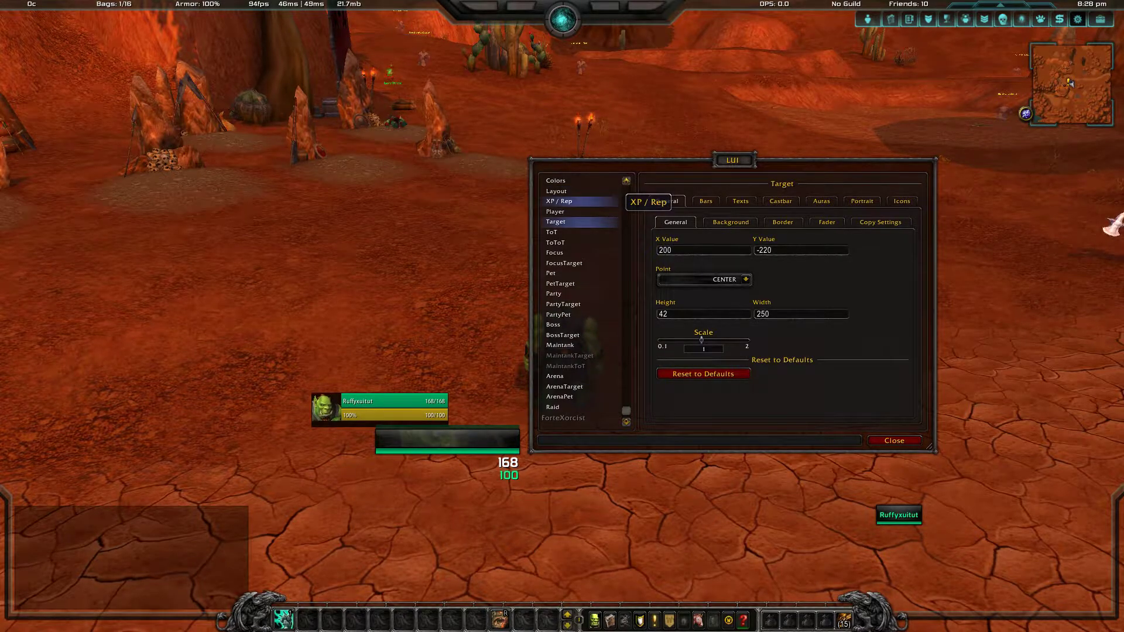
left_click(580, 211)
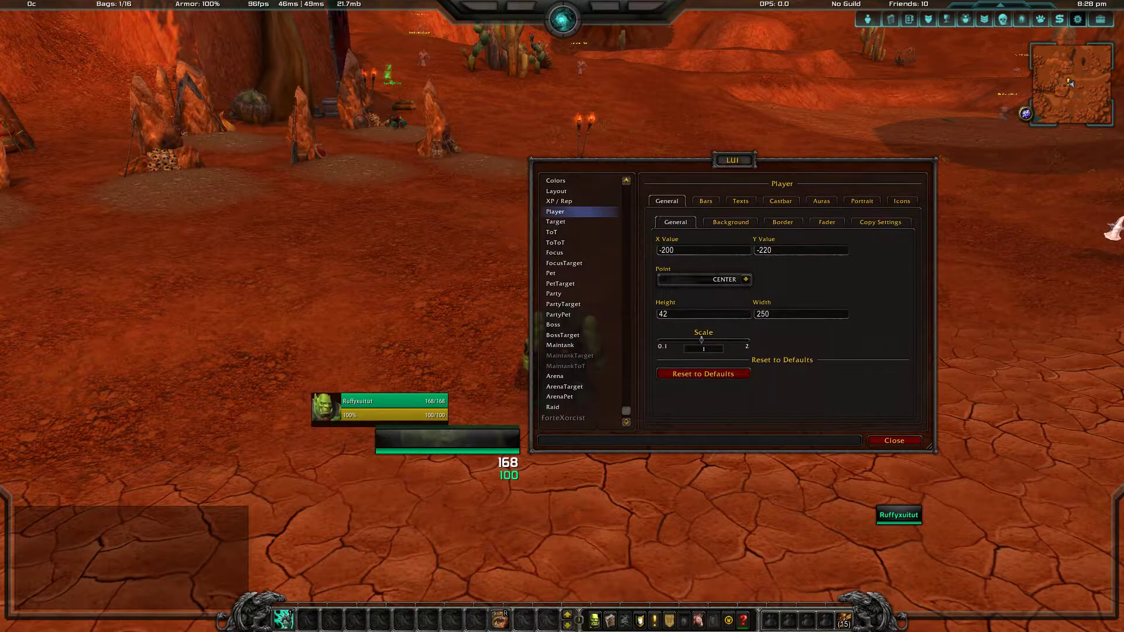
left_click(783, 222)
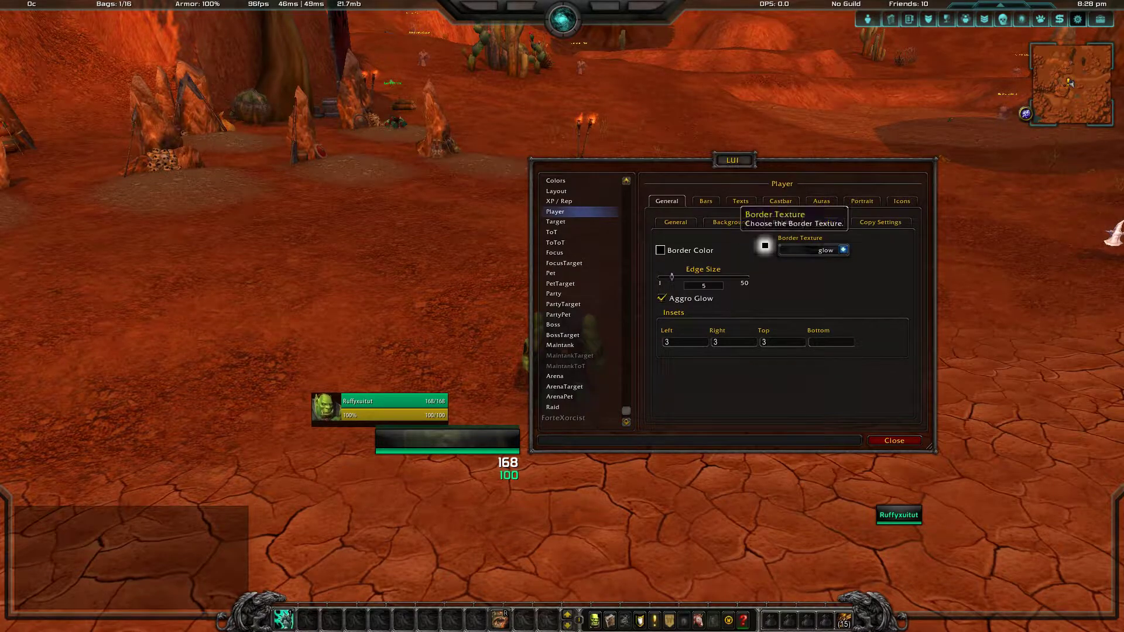
left_click(843, 249)
left_click(799, 338)
Set the Player unit frame's backdrop texture to None.
left_click(827, 222)
left_click(730, 222)
left_click(843, 250)
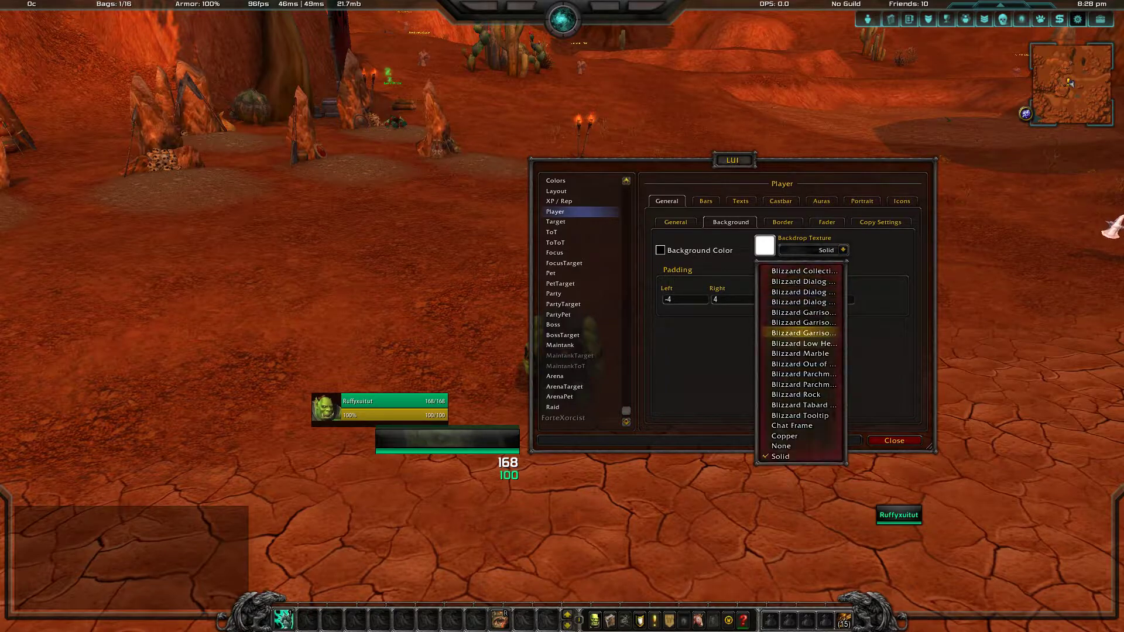
left_click(787, 454)
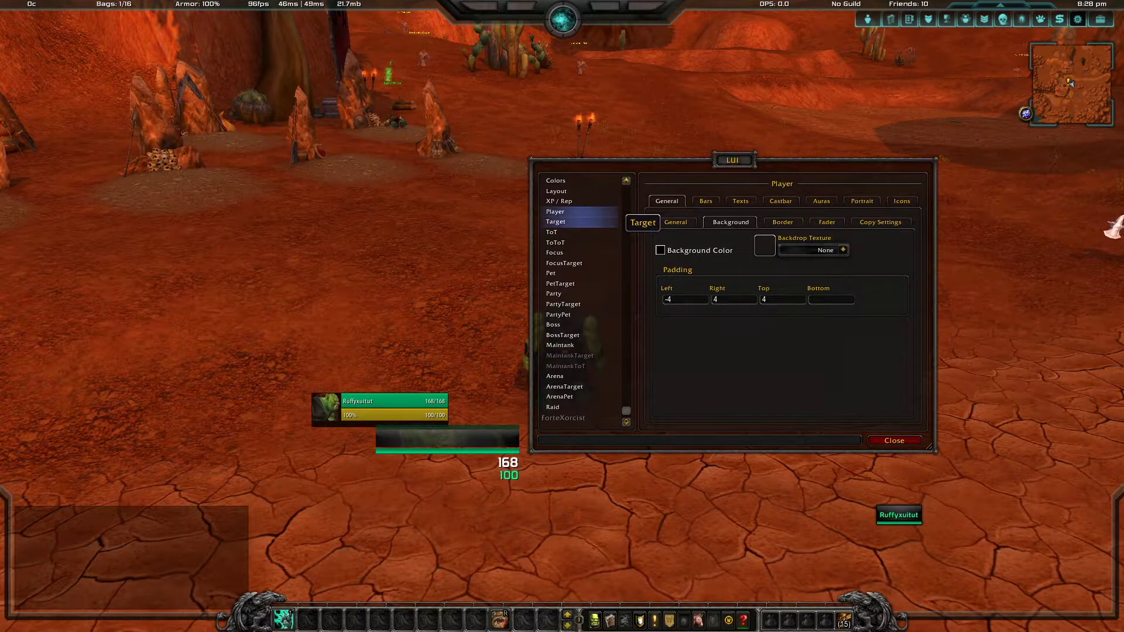
Turn off the Player frame's Health Value and Power Value texts and review its Health Percent, Combat and Castbar settings.
left_click(740, 201)
left_click(735, 222)
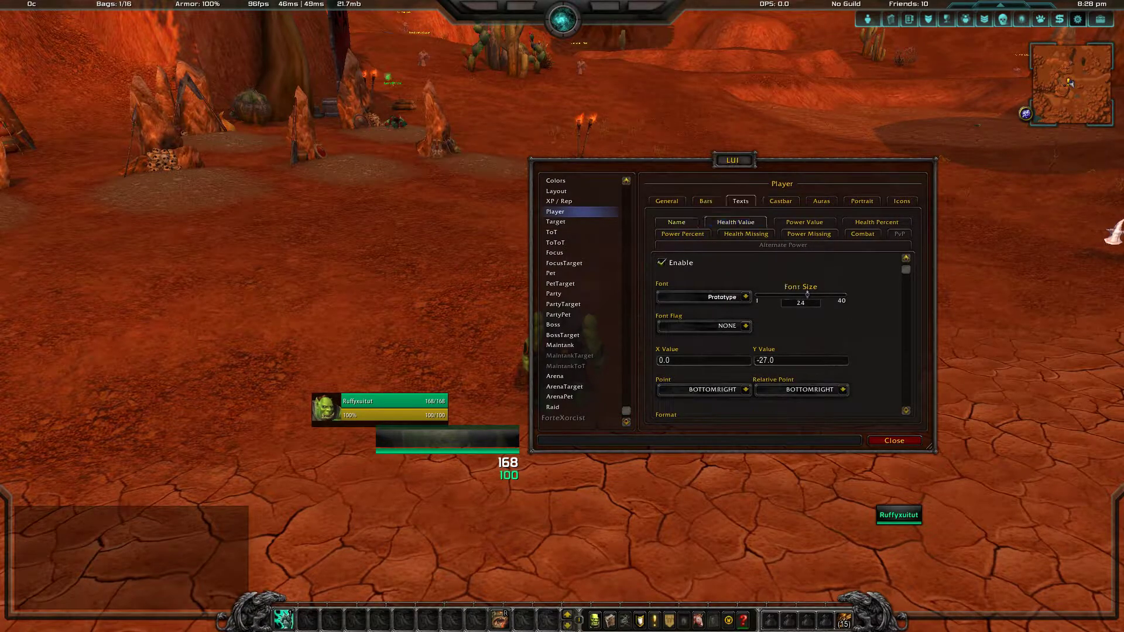
left_click(662, 263)
left_click(804, 222)
left_click(662, 262)
left_click(876, 221)
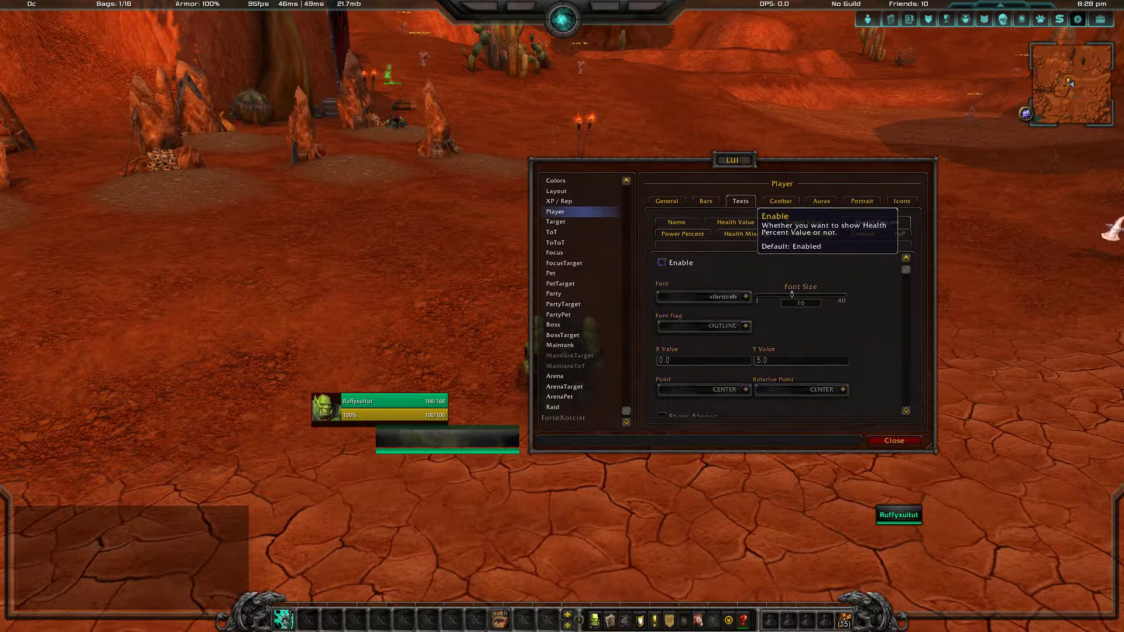
left_click(862, 234)
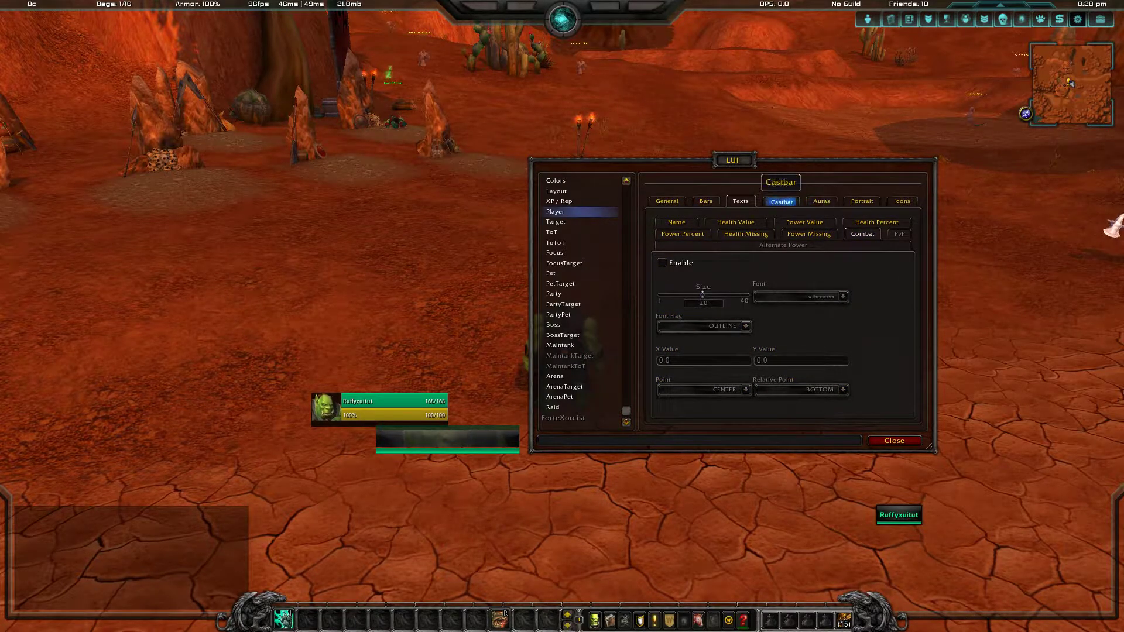
left_click(780, 201)
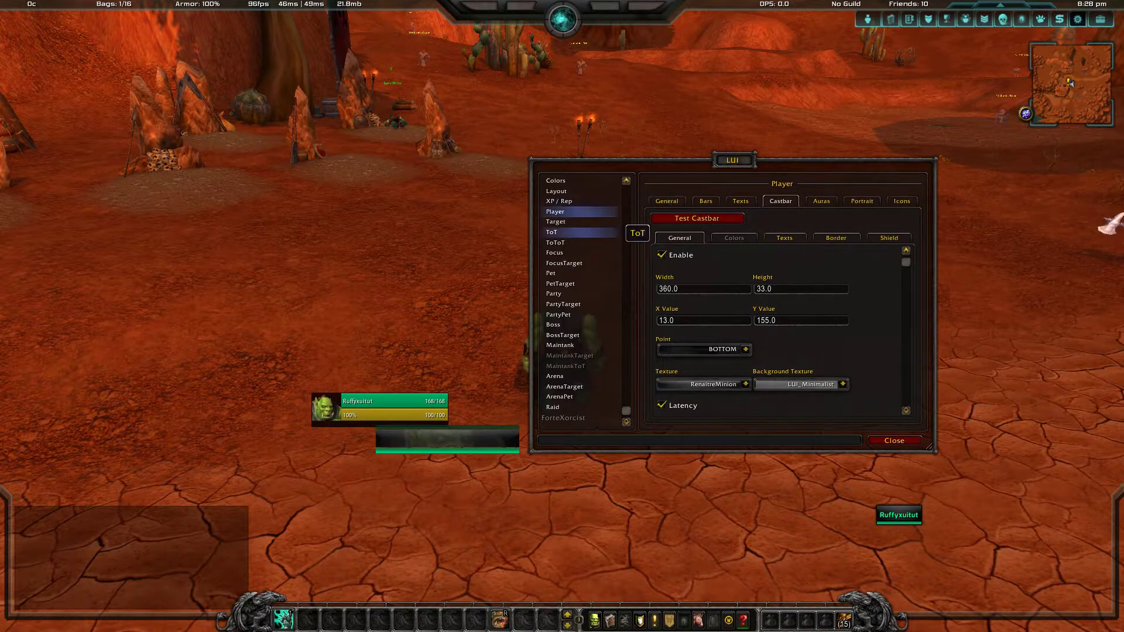
Review the Target frame's general and bar settings and disable the ToT unit frame.
left_click(556, 222)
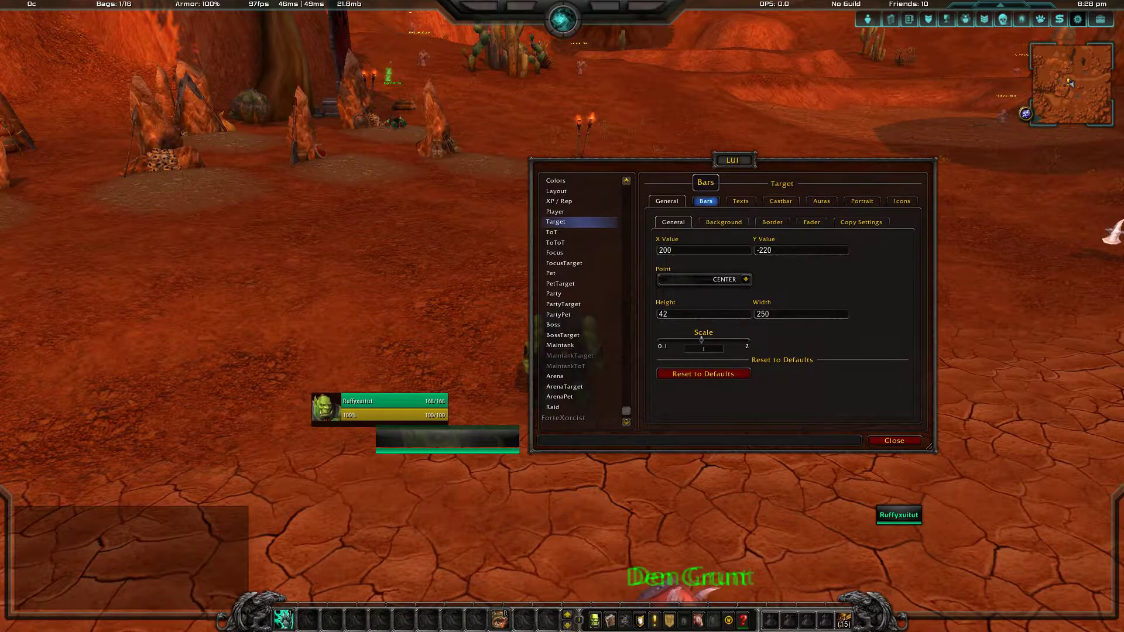
left_click(706, 201)
left_click(735, 222)
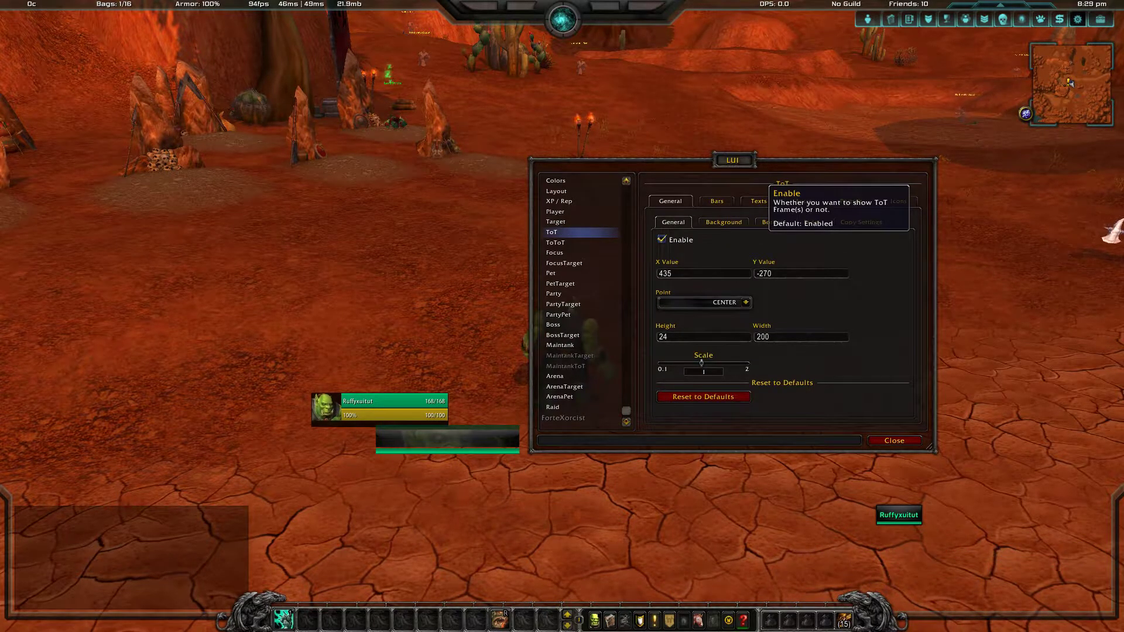
left_click(662, 239)
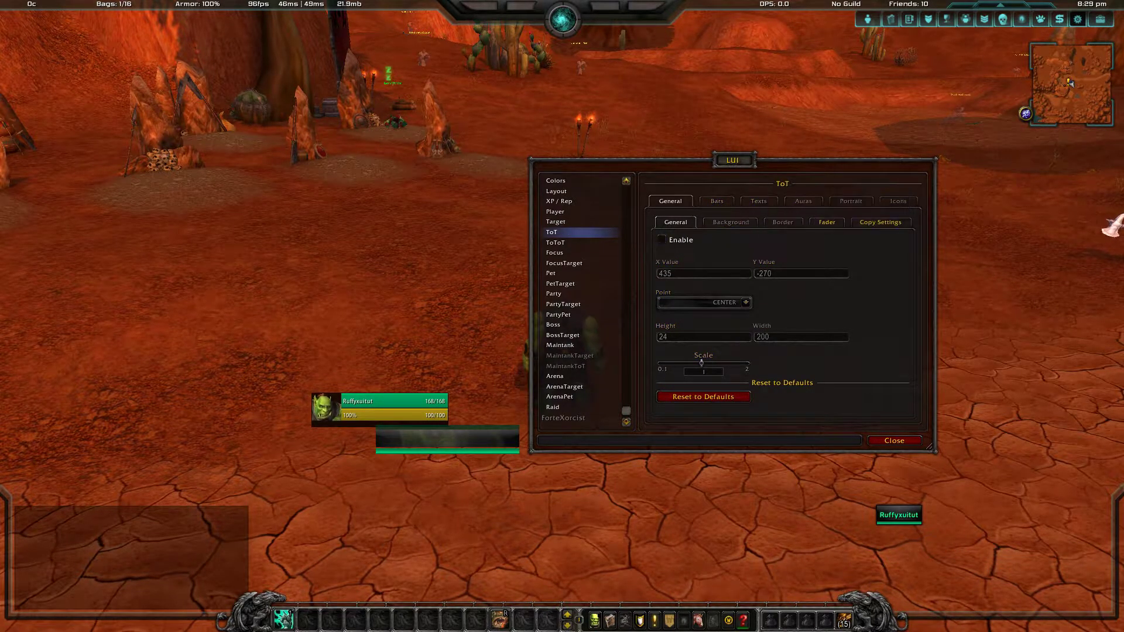
Go through the ToToT, Focus, FocusTarget, Pet and PetTarget settings and disable the Party frames.
left_click(554, 242)
left_click(554, 252)
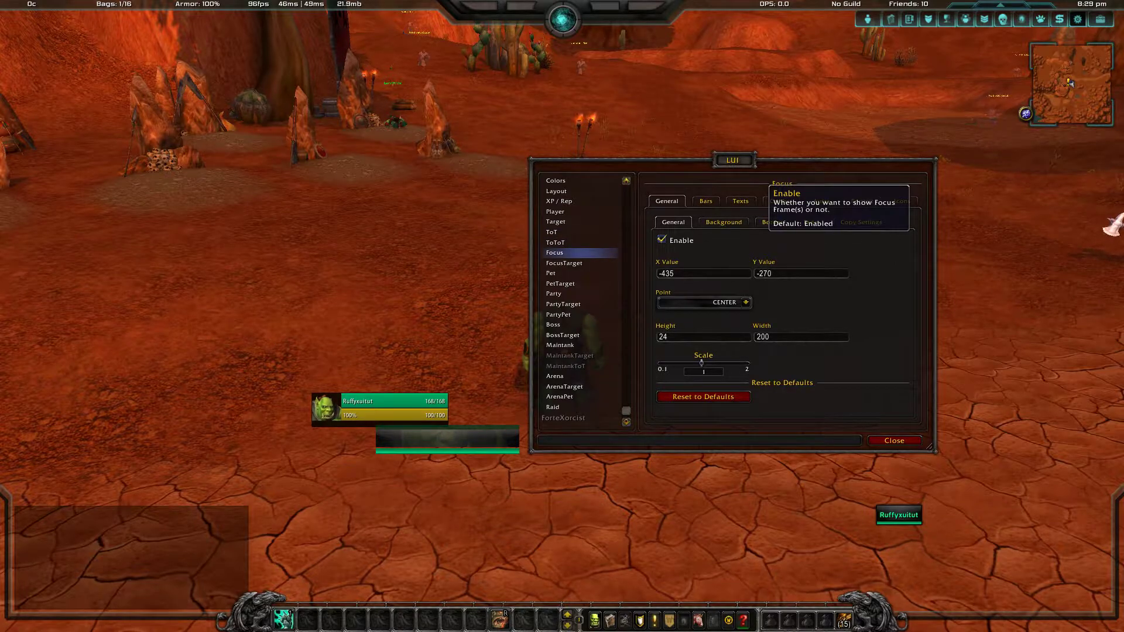
left_click(563, 263)
left_click(551, 273)
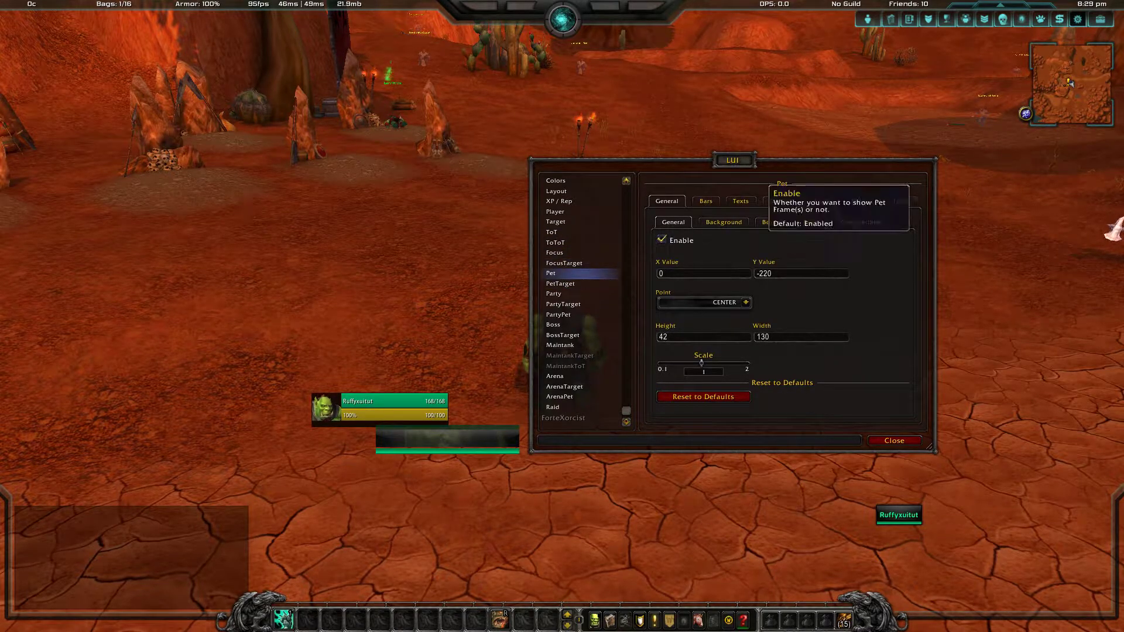
left_click(560, 283)
left_click(554, 293)
left_click(661, 239)
Disable the Boss and BossTarget unit frames.
left_click(553, 324)
left_click(662, 239)
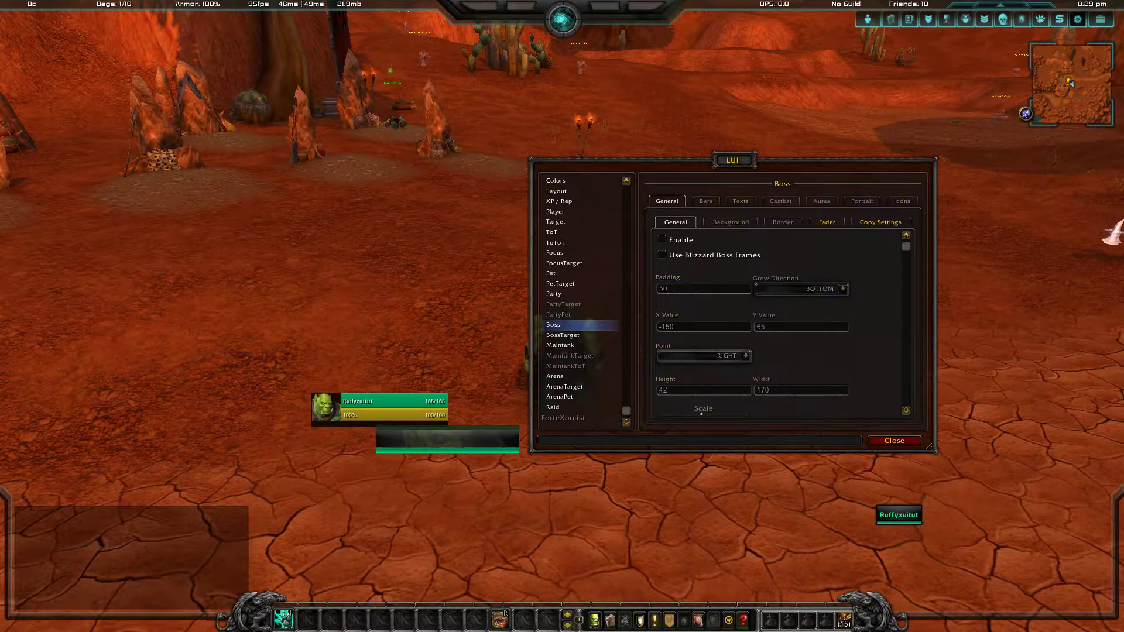
left_click(562, 335)
left_click(662, 240)
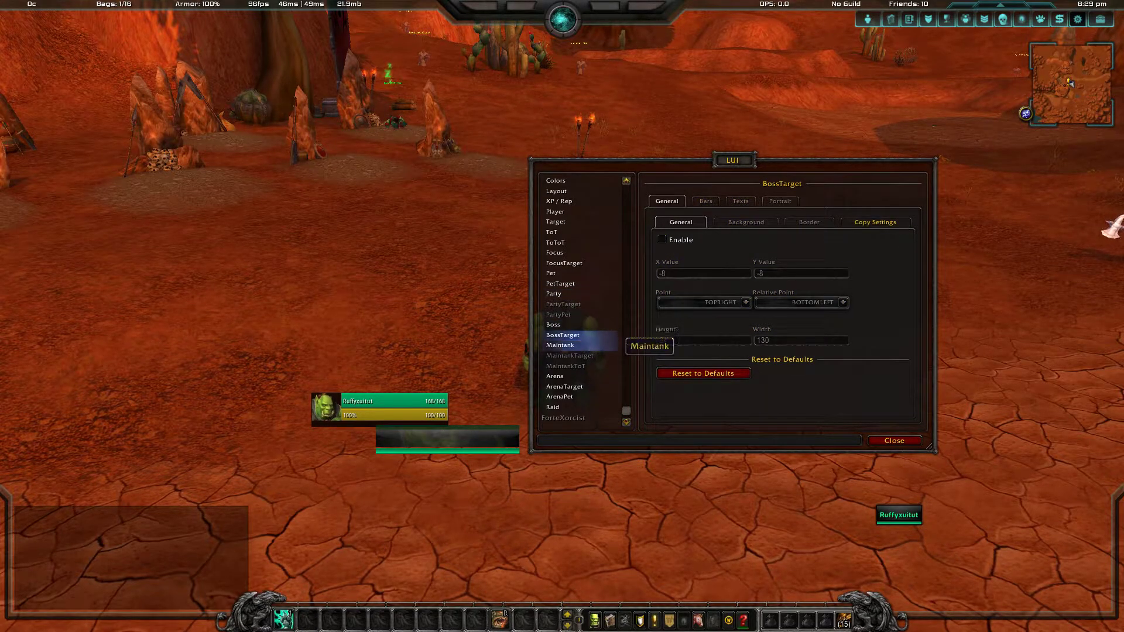
Toggle the Maintank frames on and off again, and disable the Arena frames.
left_click(560, 345)
left_click(662, 239)
left_click(662, 239)
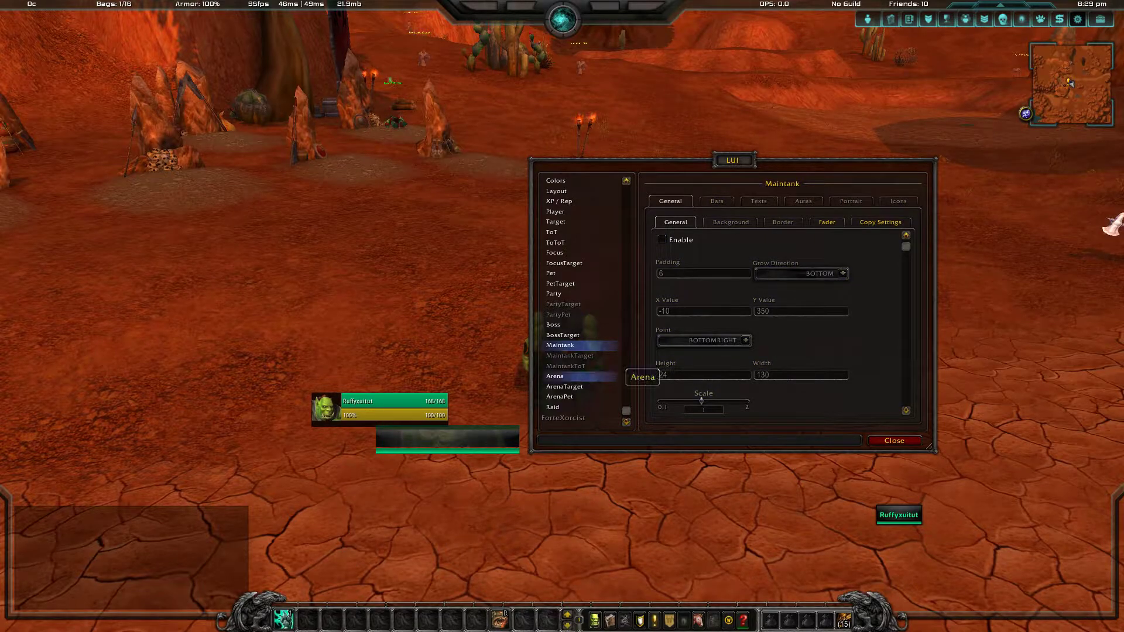
left_click(556, 377)
left_click(662, 239)
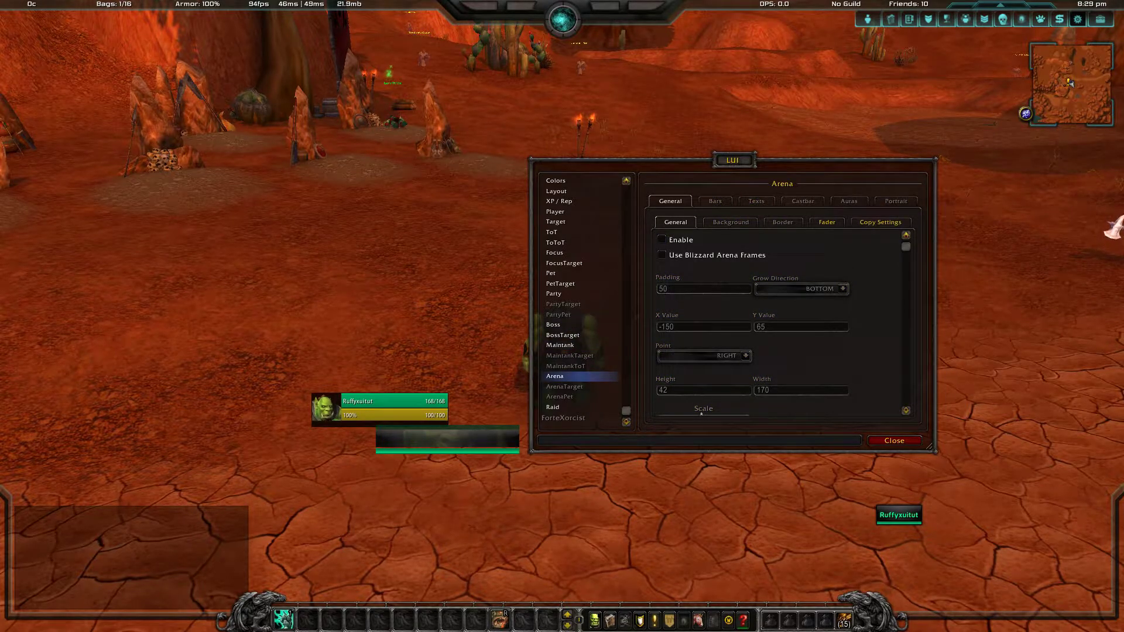
Check the general settings of the Raid and Party frames and close the options window.
left_click(555, 408)
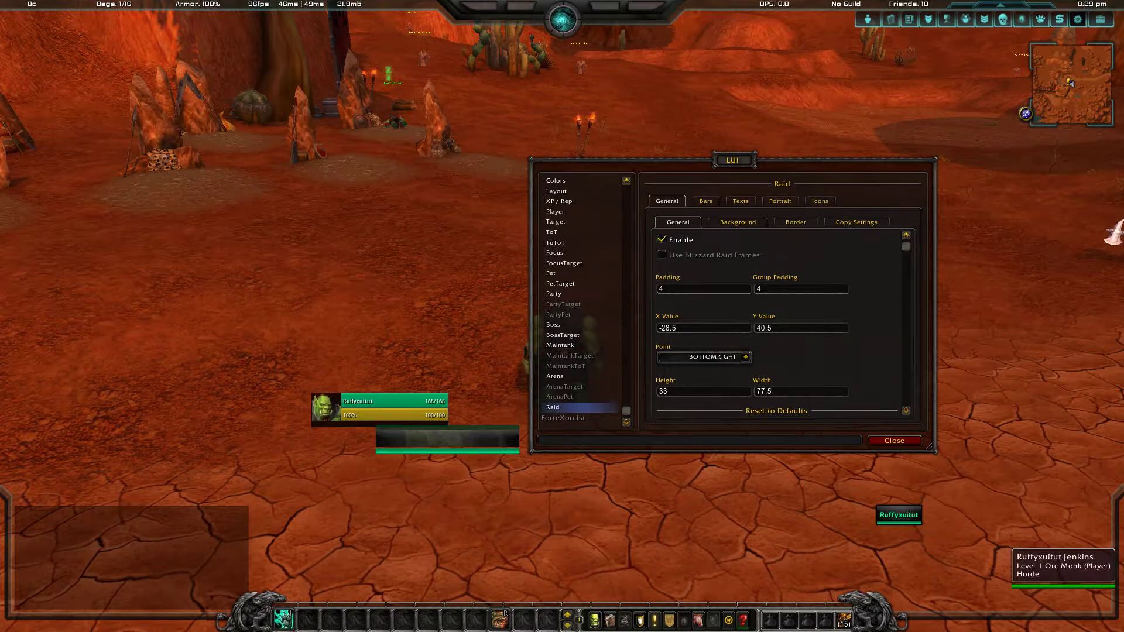
left_click(553, 293)
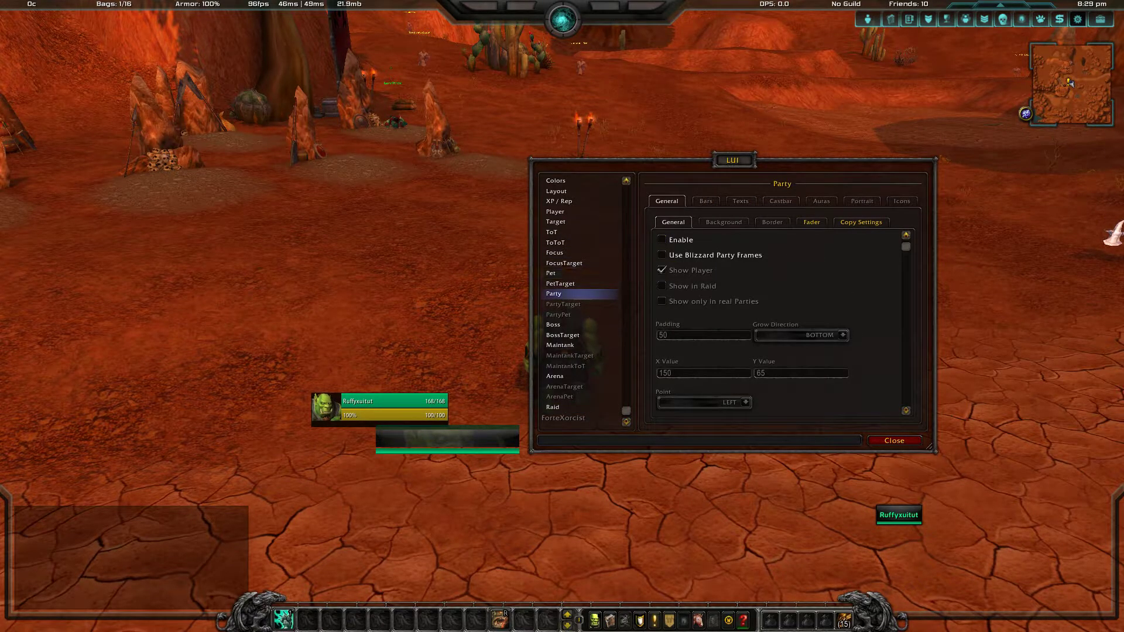
left_click(893, 440)
Open the bags and cast the Hearthstone to view the player castbar, cancelling the cast by running and jumping around the camp.
key("w")
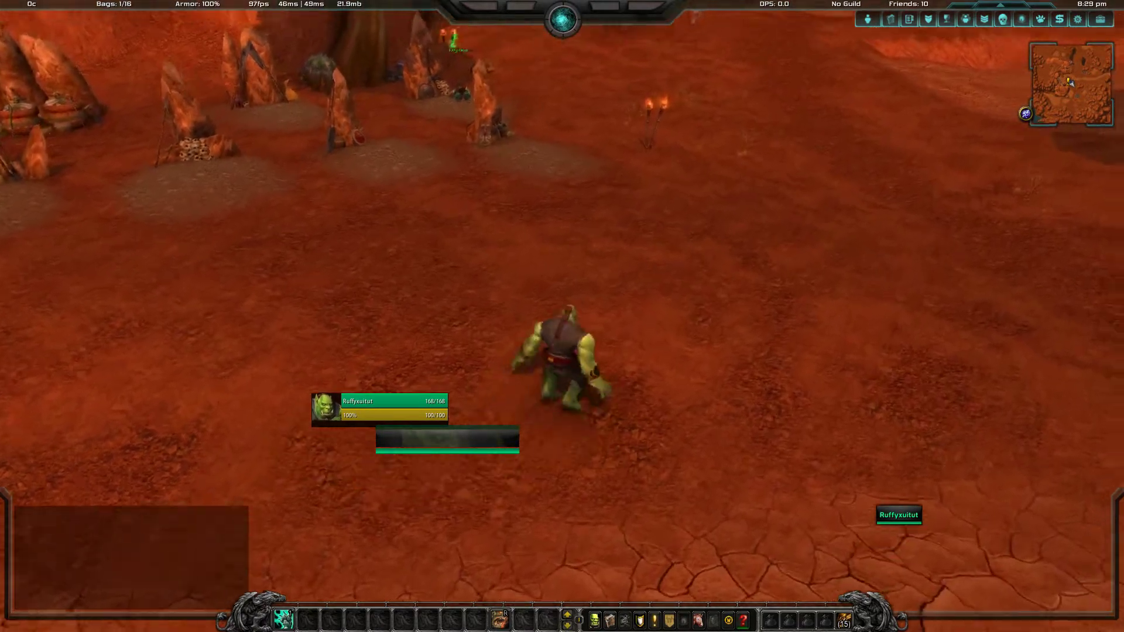
key("b")
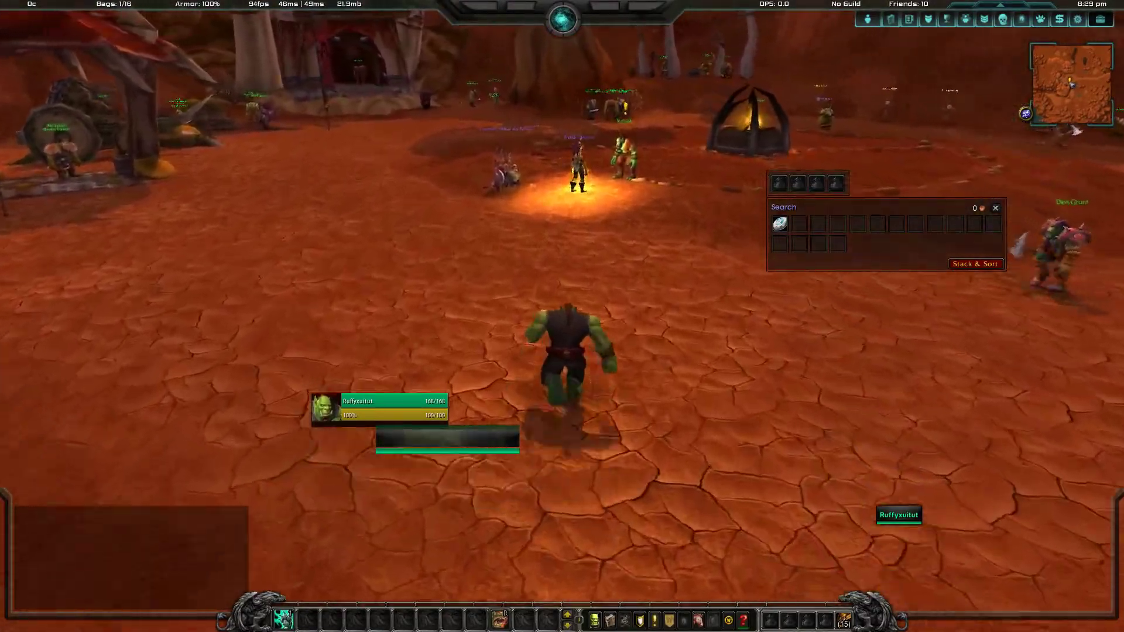
mouse_move(779, 225)
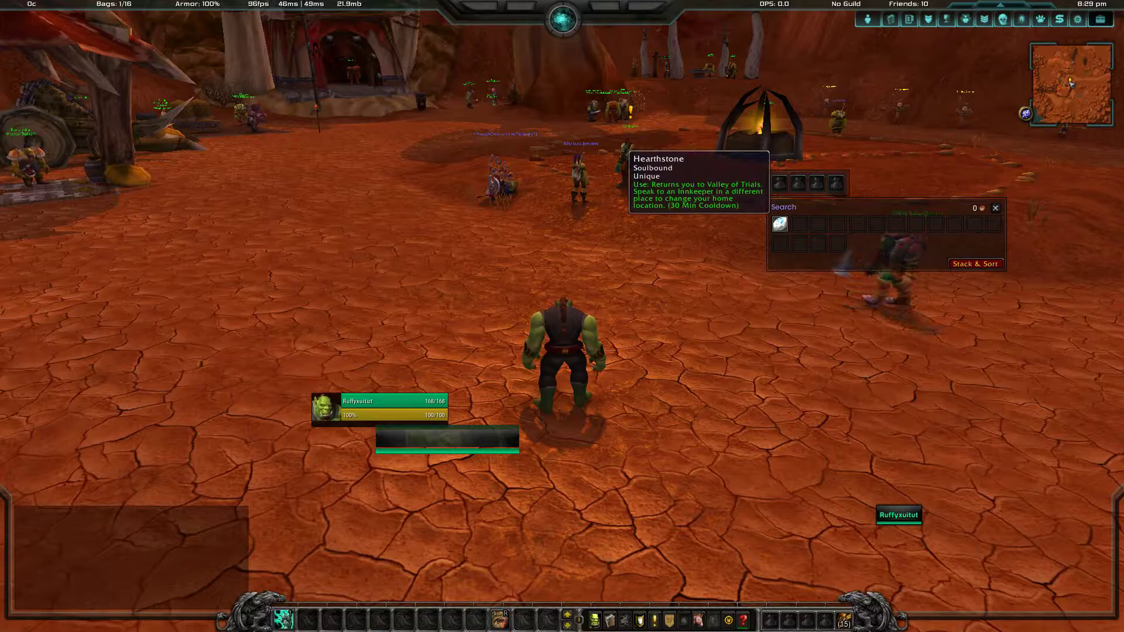
right_click(779, 223)
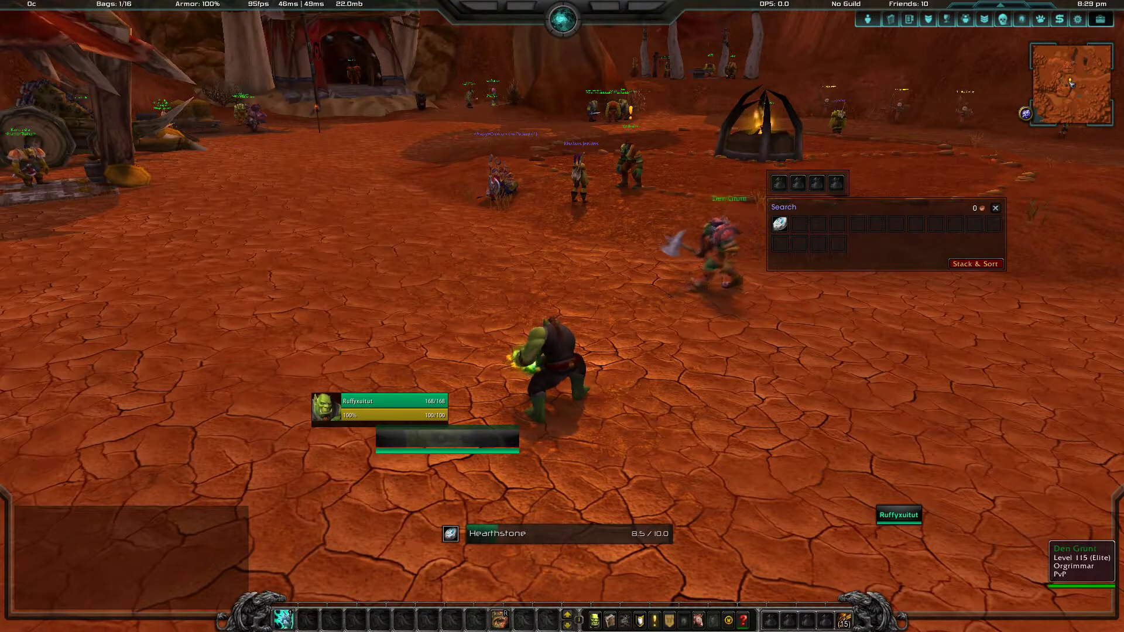
key("w")
key("space")
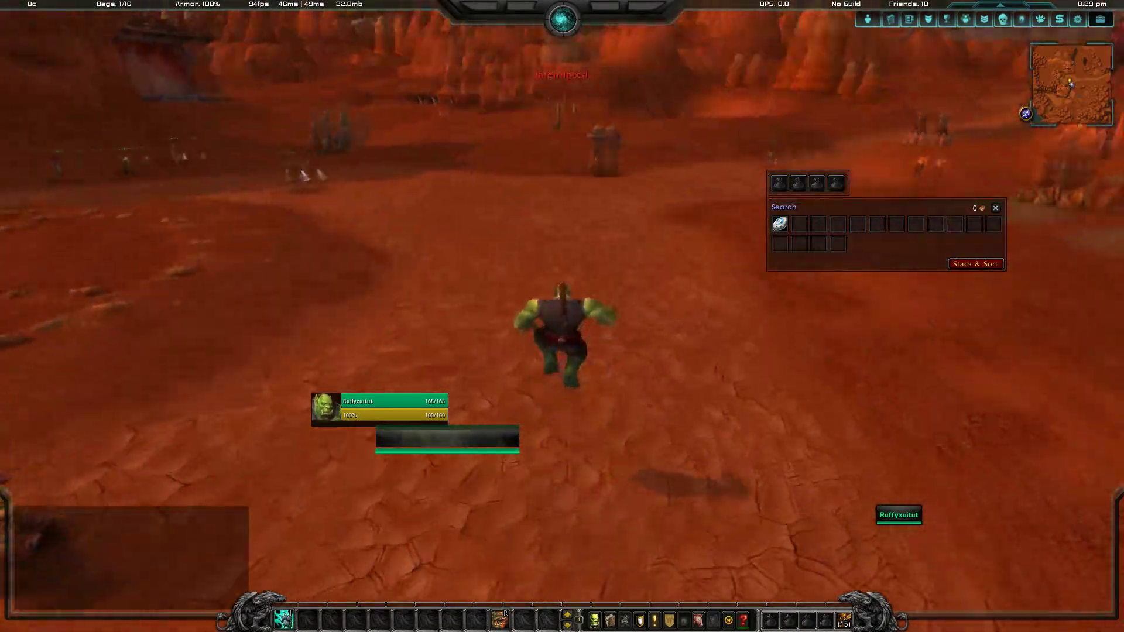
key("w")
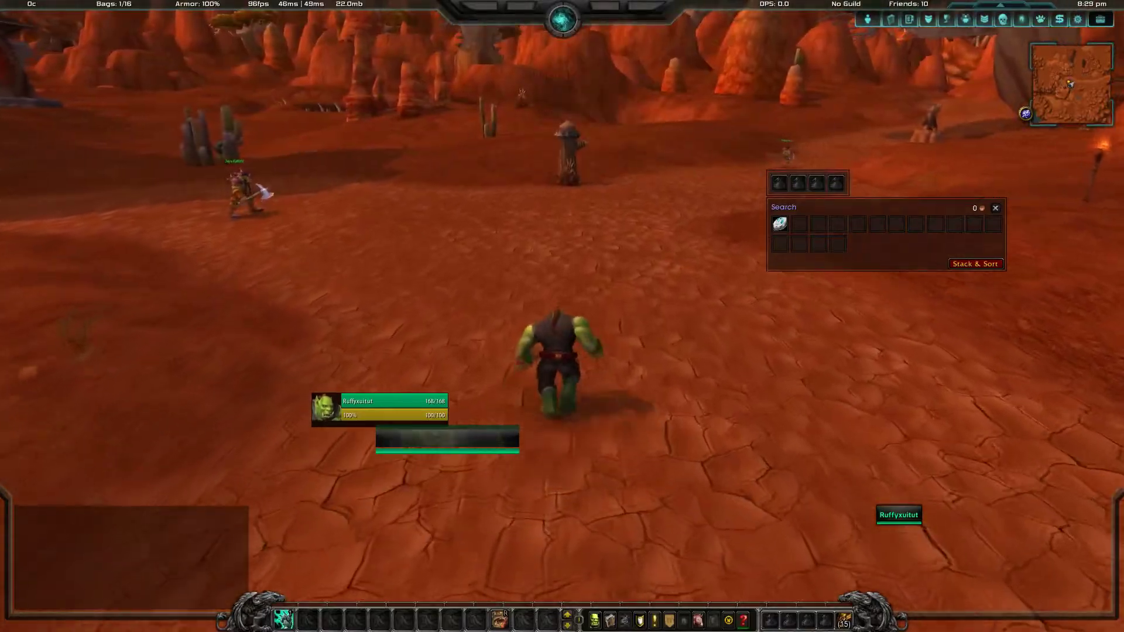
key("w")
key("space")
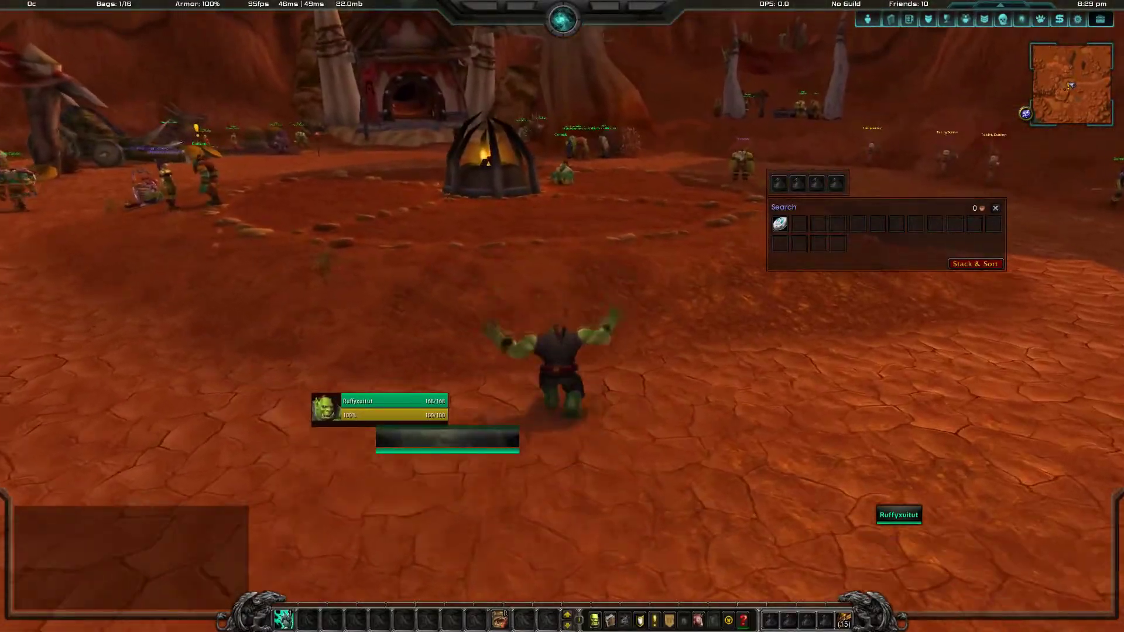
key("w")
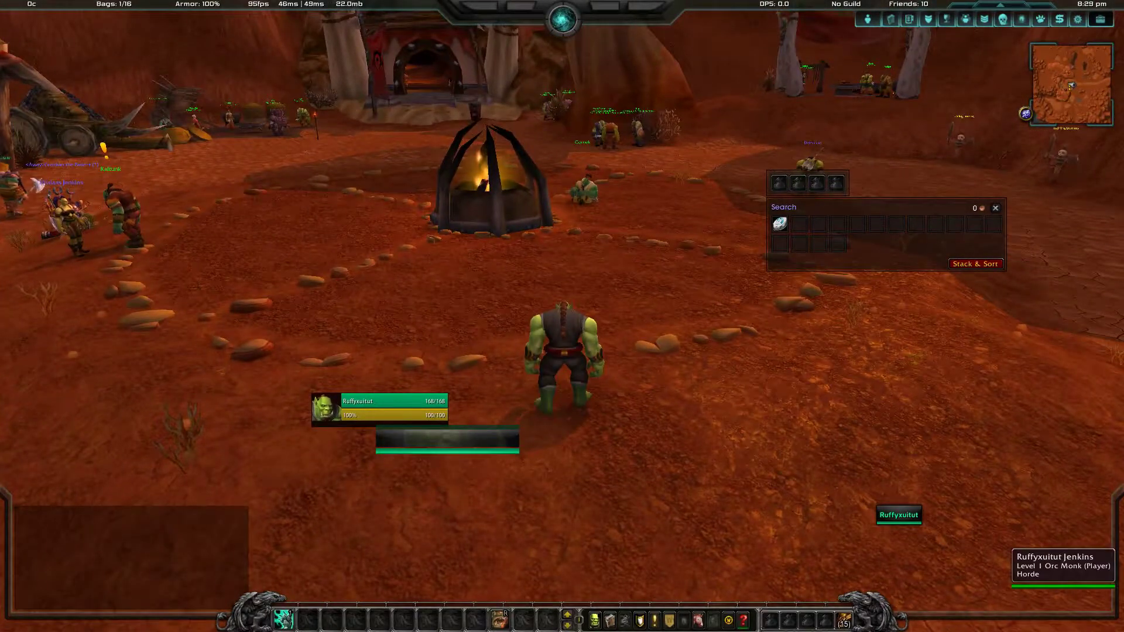
Reopen the LUI options with /lui and unlock the unit frames for moving from the Unitframes module.
type("/lui")
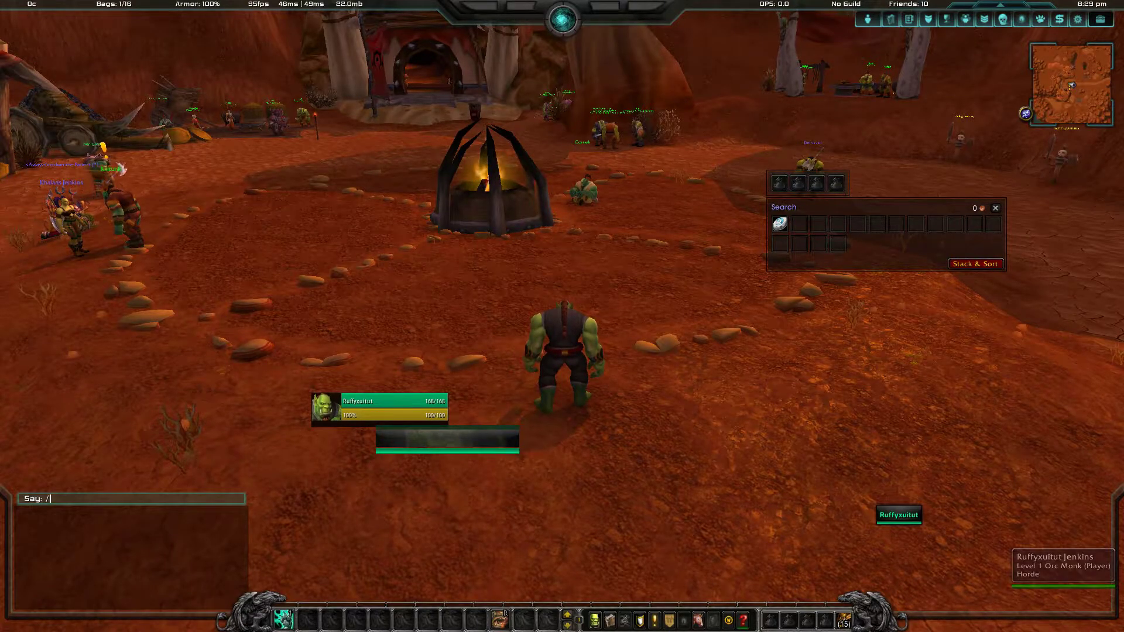
key("Return")
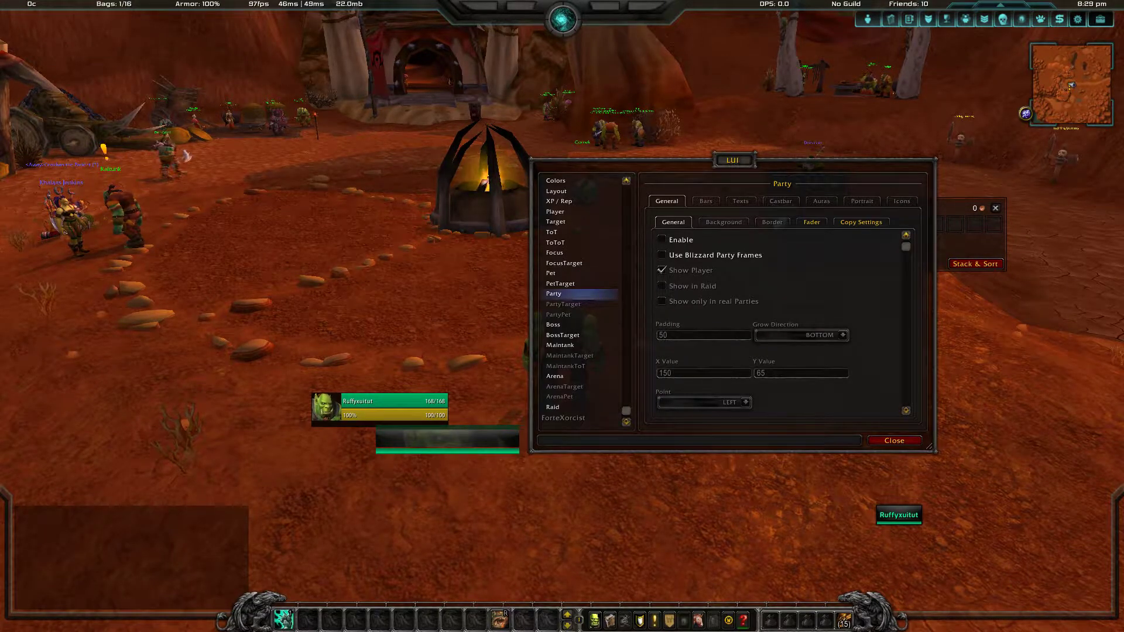
scroll(579, 293, "up", 3)
left_click(579, 232)
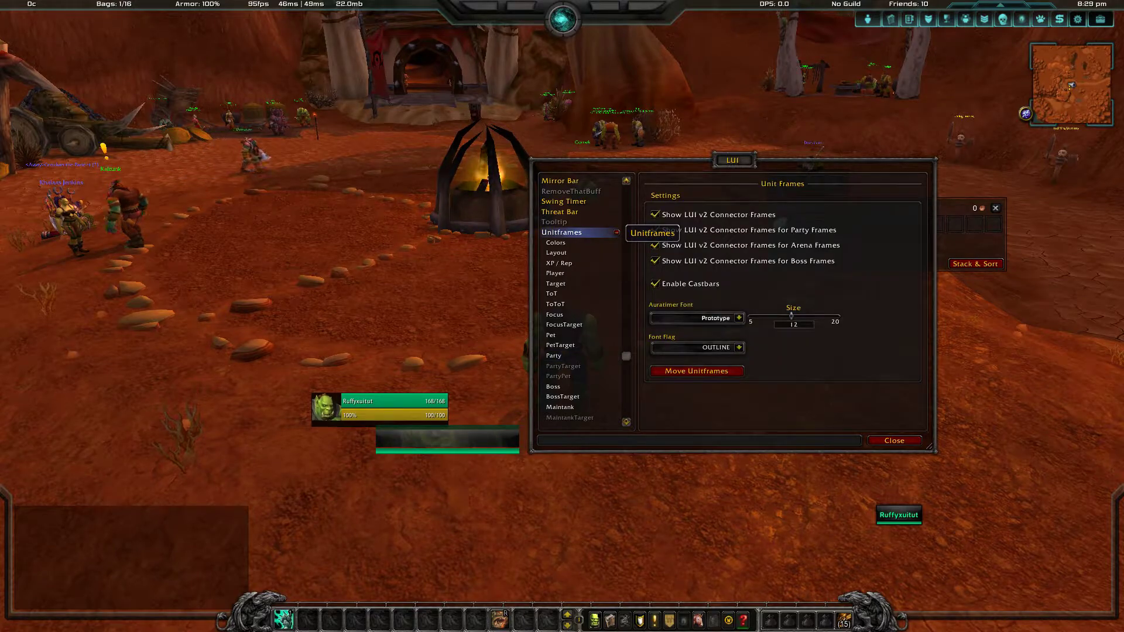
left_click(697, 371)
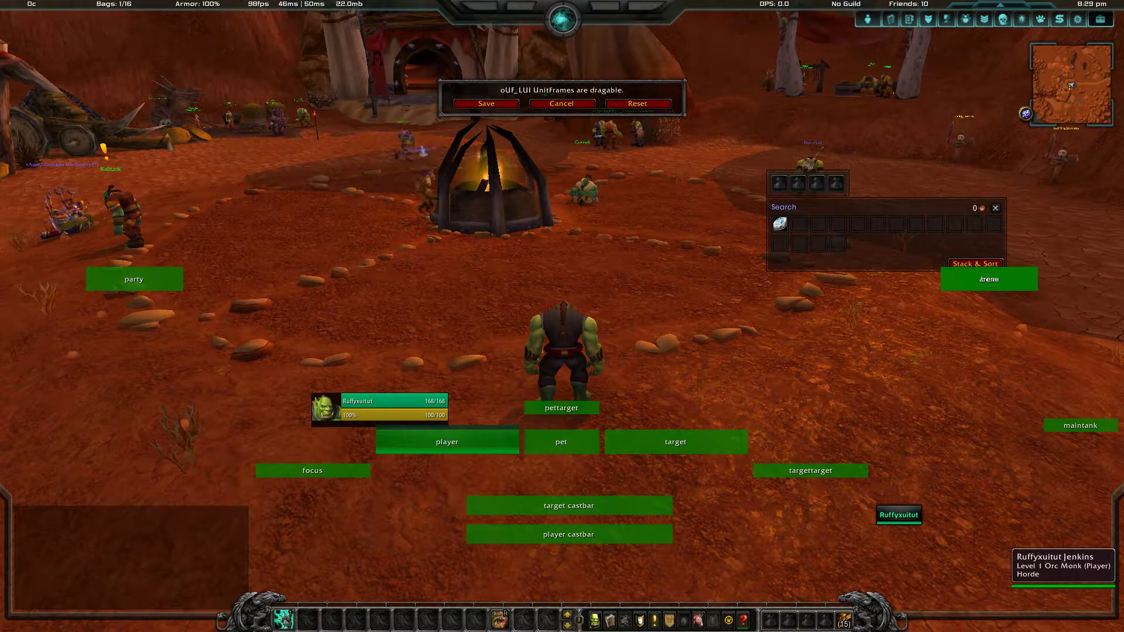
Move the player and target unit frame anchors almost entirely off the lower screen edge below the chat area and save the layout.
left_click_drag(447, 441, 160, 627)
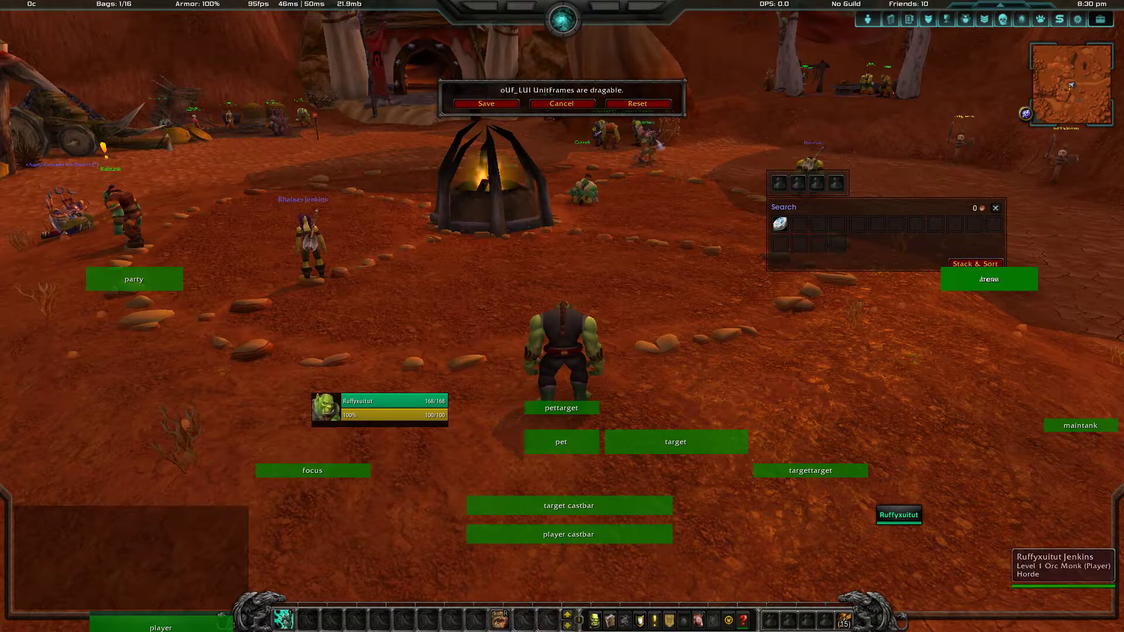
mouse_move(445, 351)
left_mouse_down()
mouse_move(436, 355)
mouse_move(462, 341)
left_mouse_up()
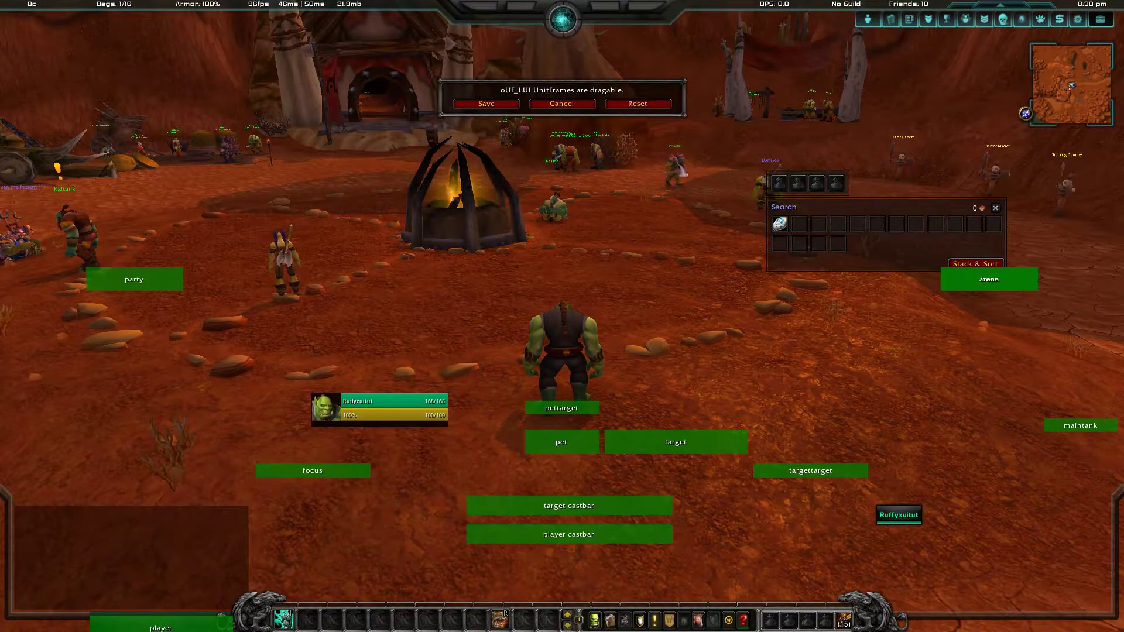
left_click_drag(161, 619, 157, 631)
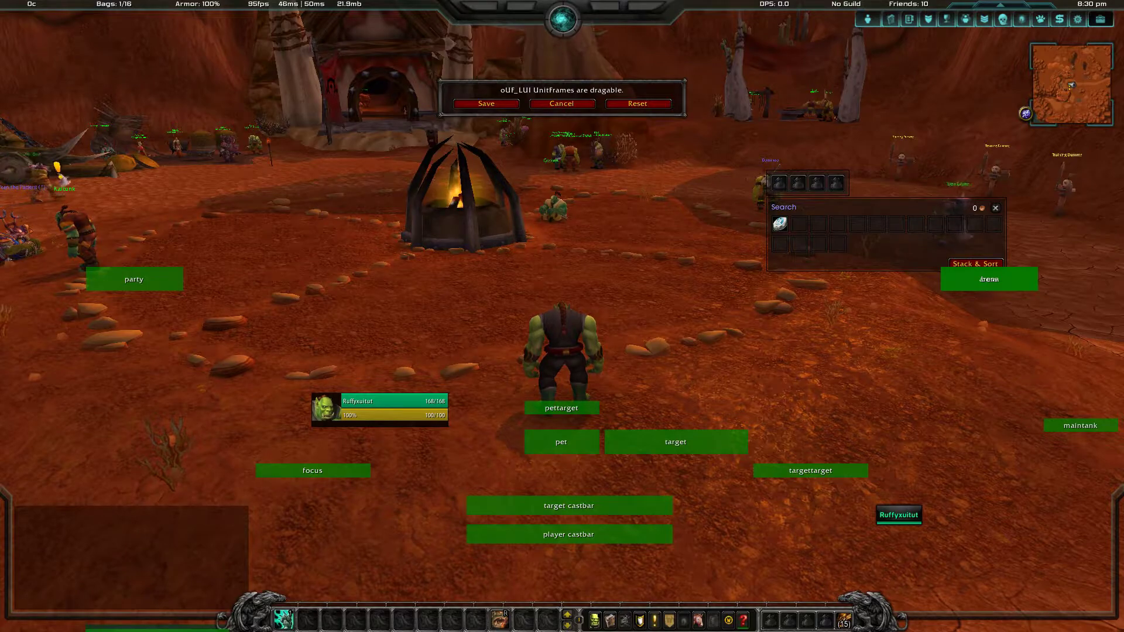
left_click_drag(676, 441, 79, 630)
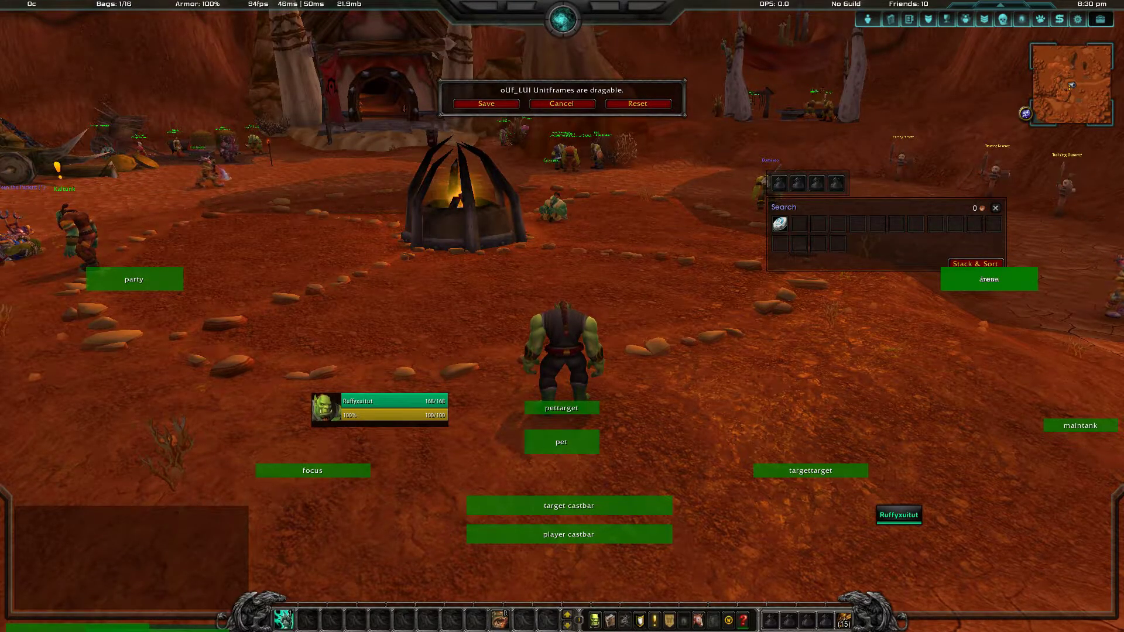
left_click_drag(79, 625, 101, 631)
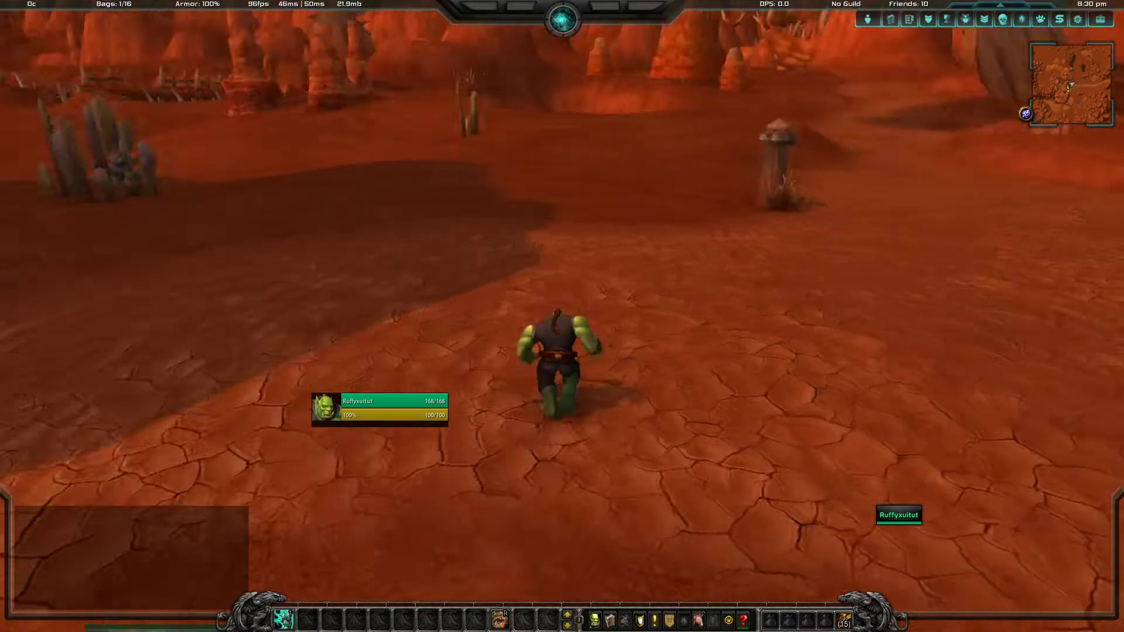
key("space")
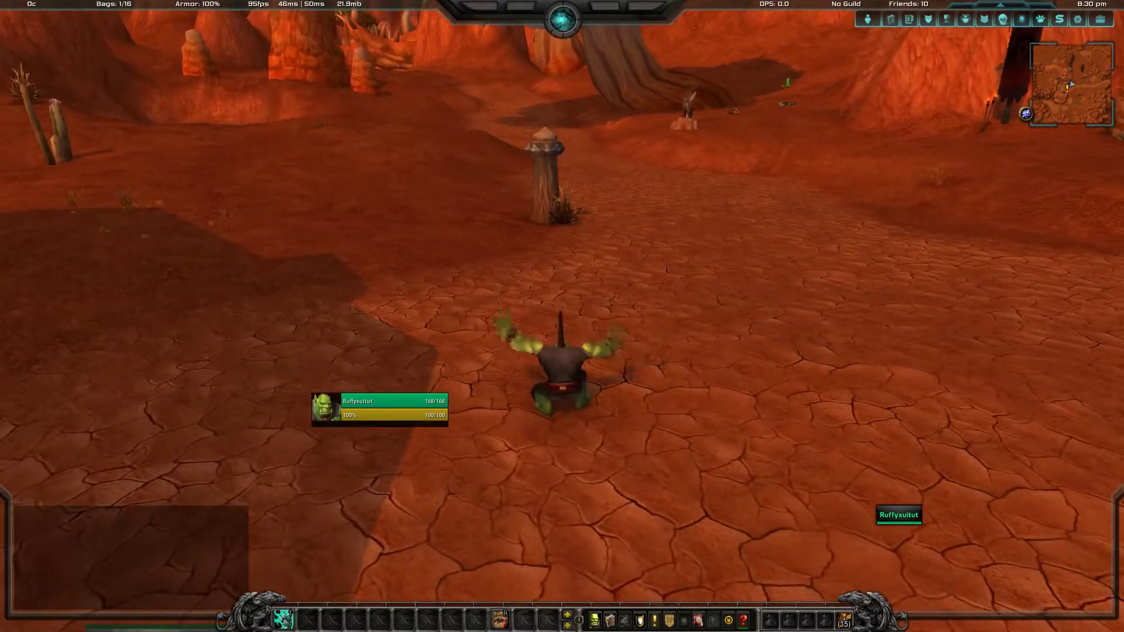
Switch to the browser and look at the available UIs, including ElvUI, on the Tukui website.
key("alt+Tab")
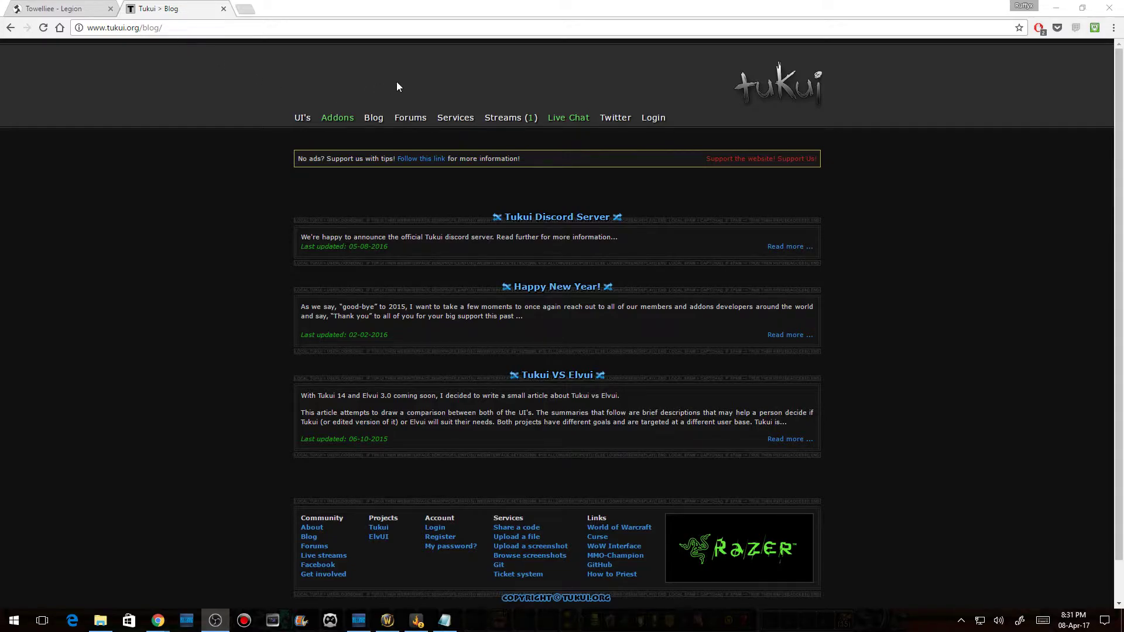
mouse_move(309, 120)
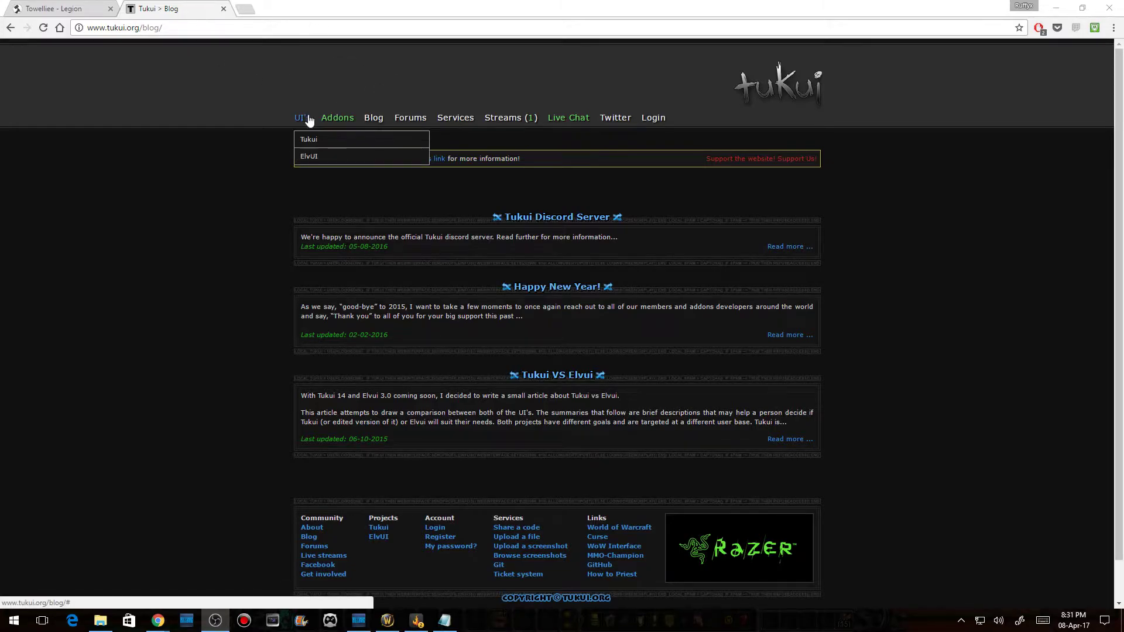
mouse_move(320, 159)
left_click(451, 158)
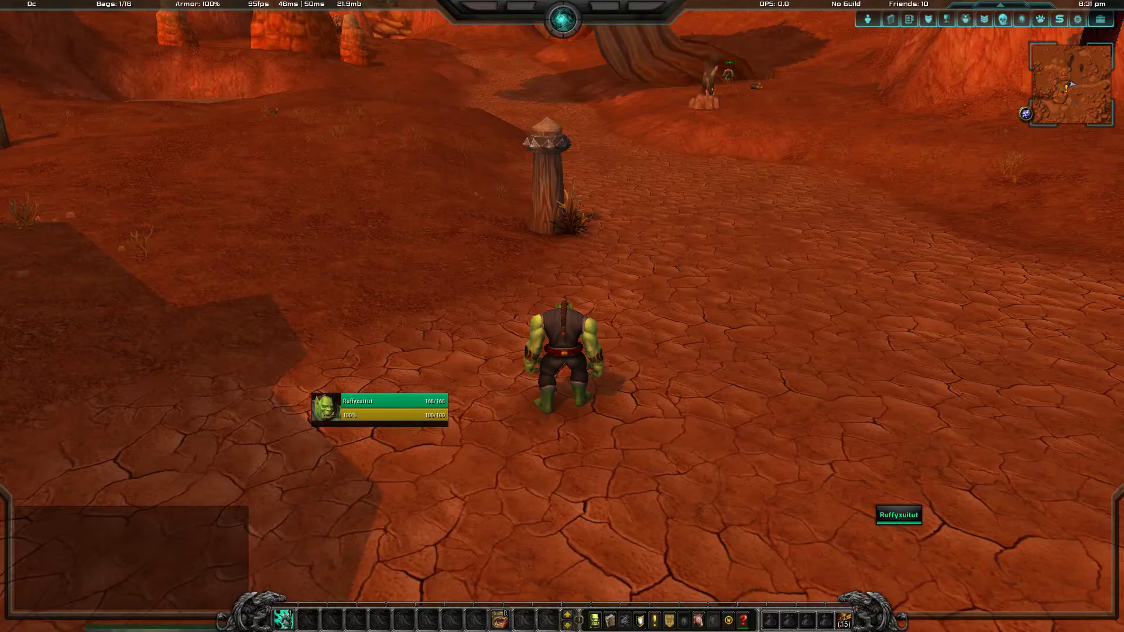
Enable the ElvUI Config and ElvUI add-ons in the game's AddOn List, with ElvUI Bag Filters disabled.
key("Escape")
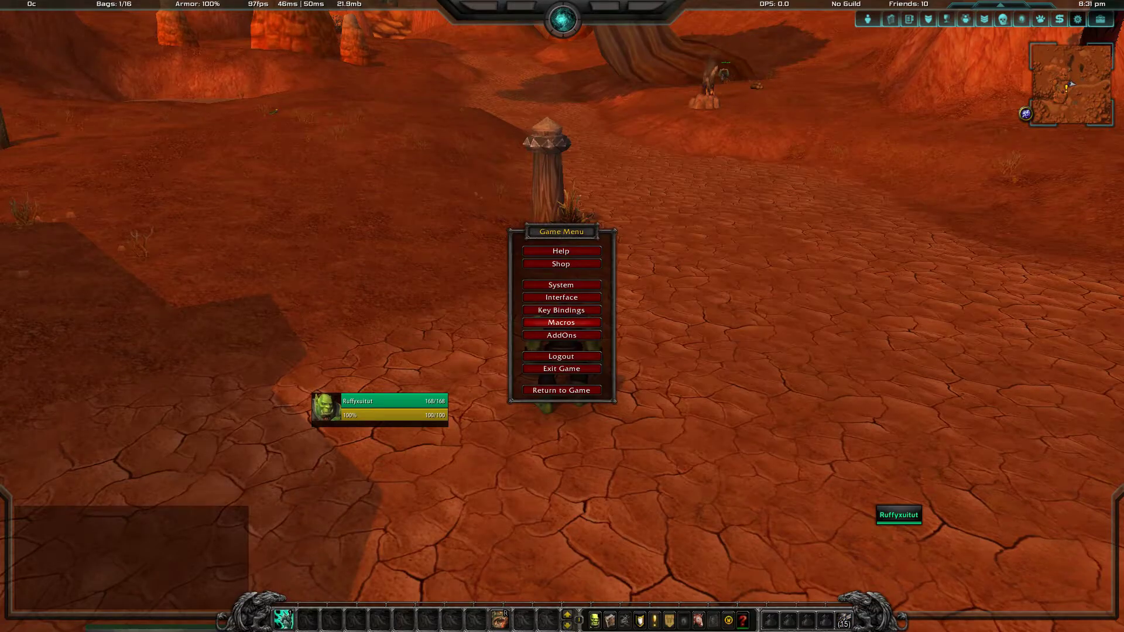
left_click(561, 335)
scroll(497, 378, "down", 3)
left_click(434, 359)
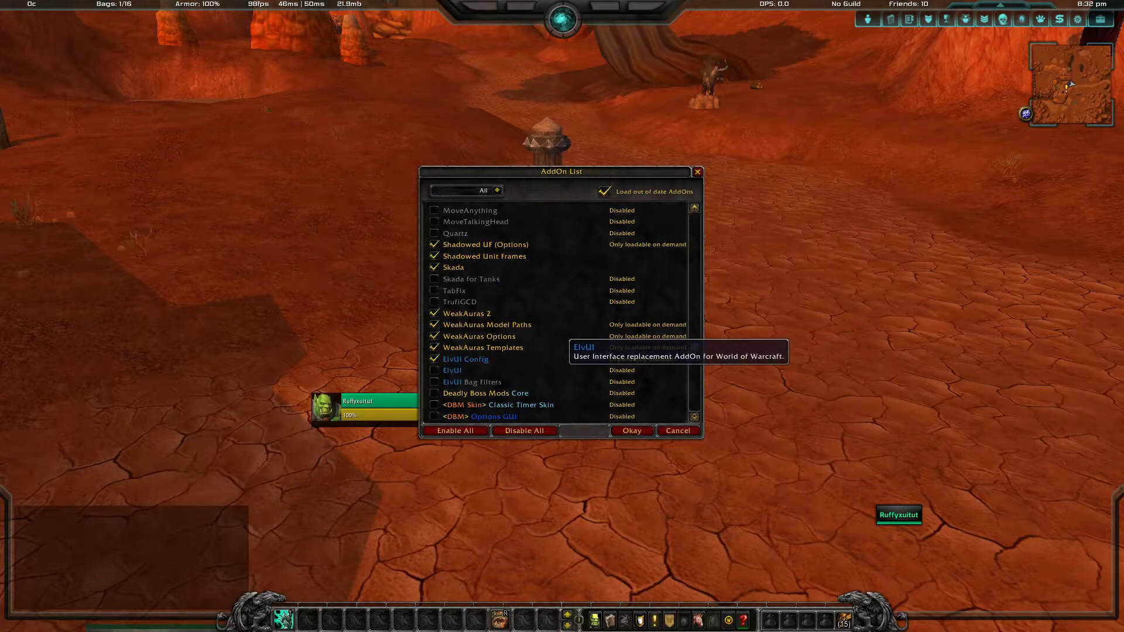
left_click(434, 371)
left_click(434, 393)
left_click(433, 393)
left_click(433, 382)
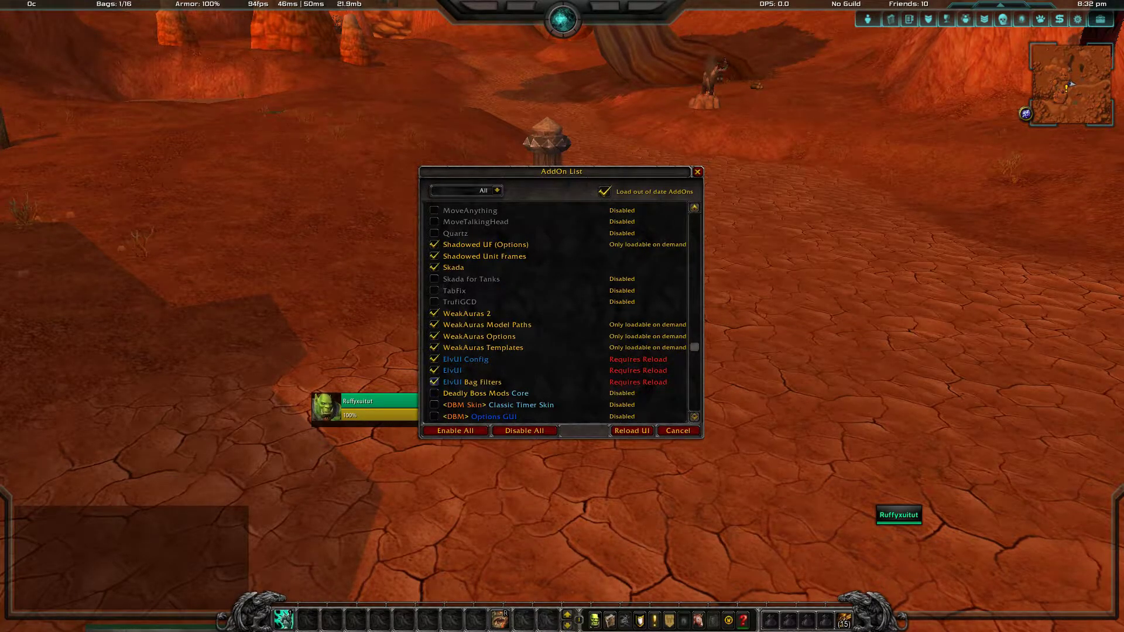
left_click(434, 381)
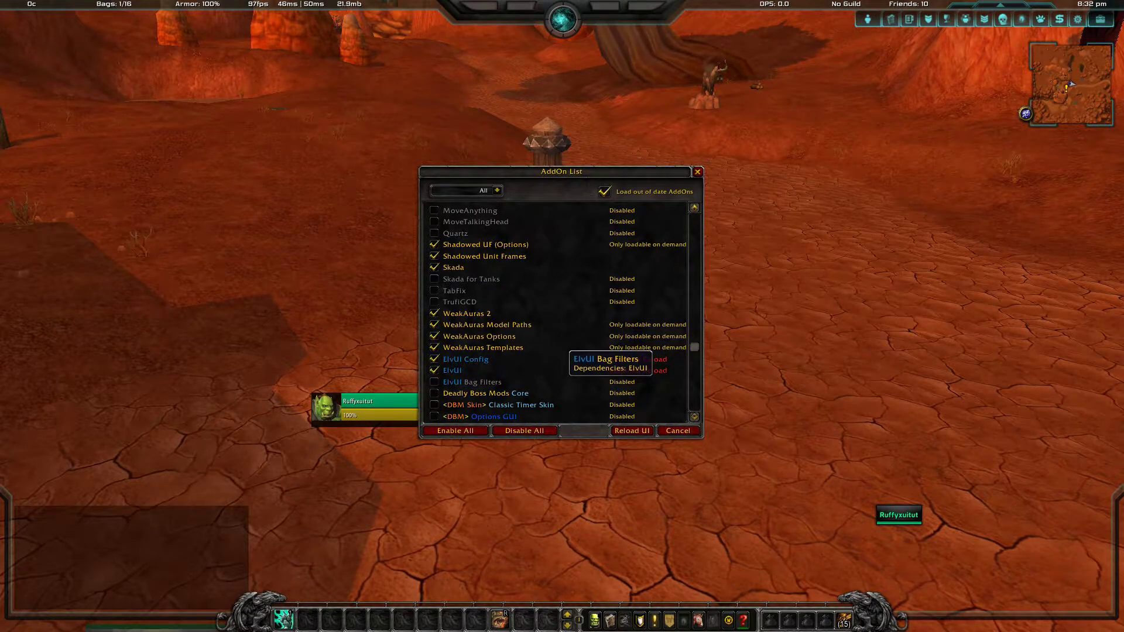